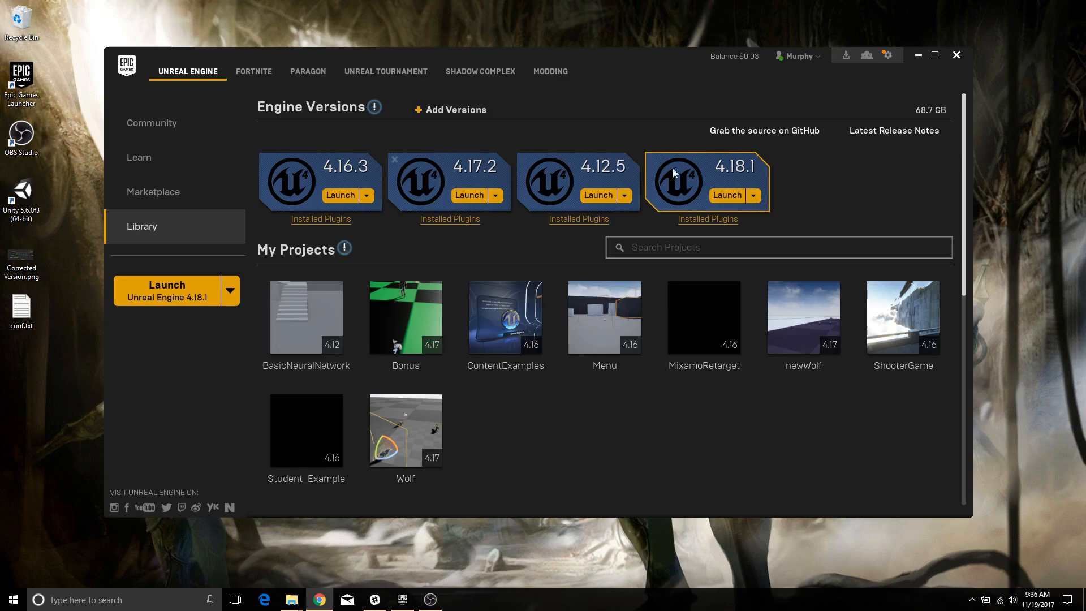
# Keep engine version 4.18.1 selected and launch Unreal Engine 4.18.1 from its engine card
pyautogui.click(230, 290)
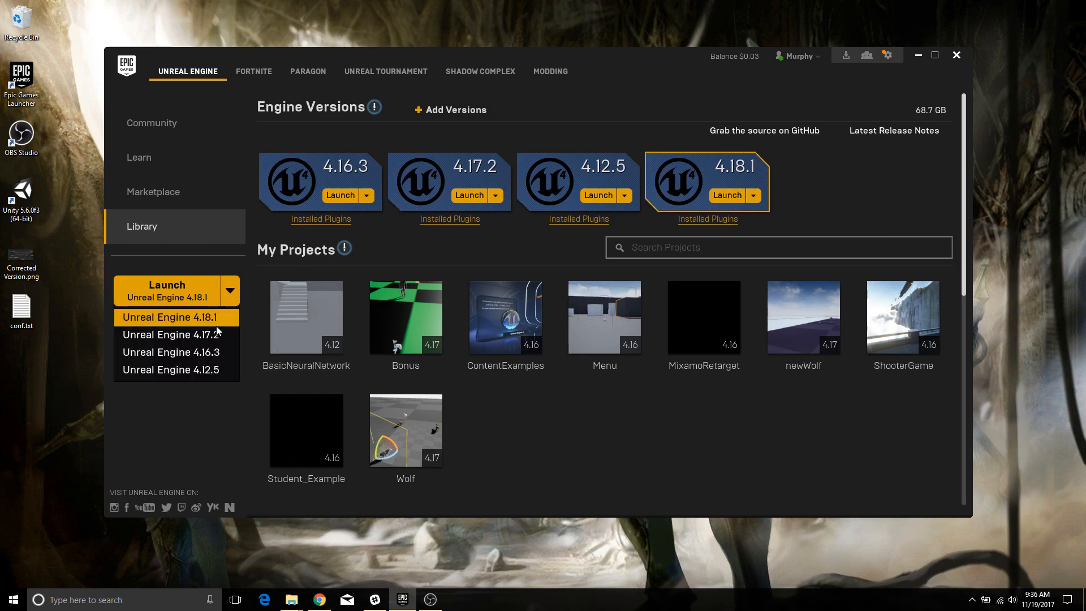
pyautogui.click(210, 319)
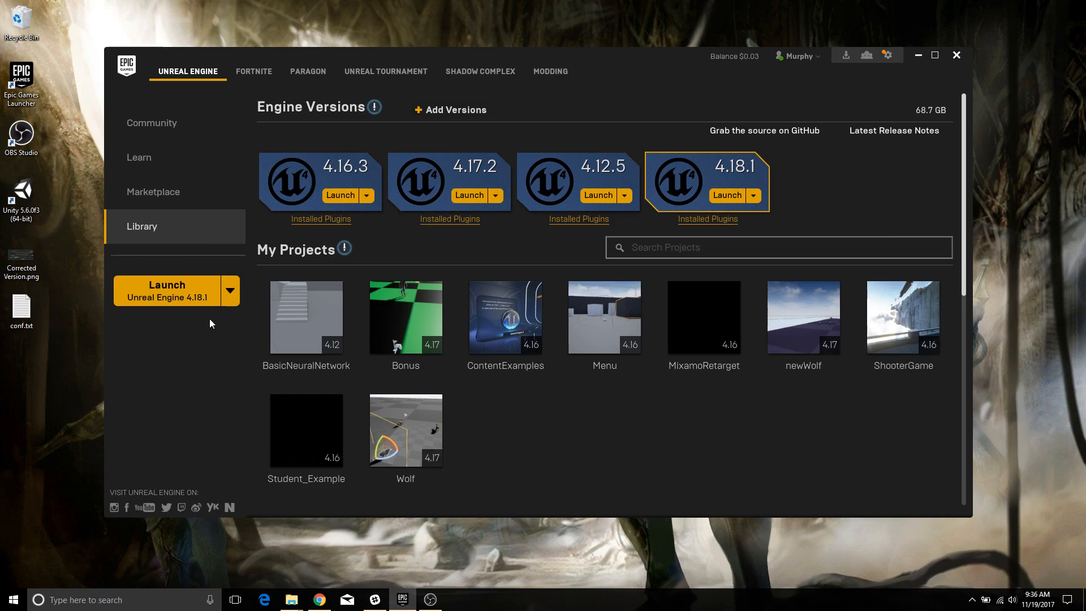
pyautogui.click(727, 196)
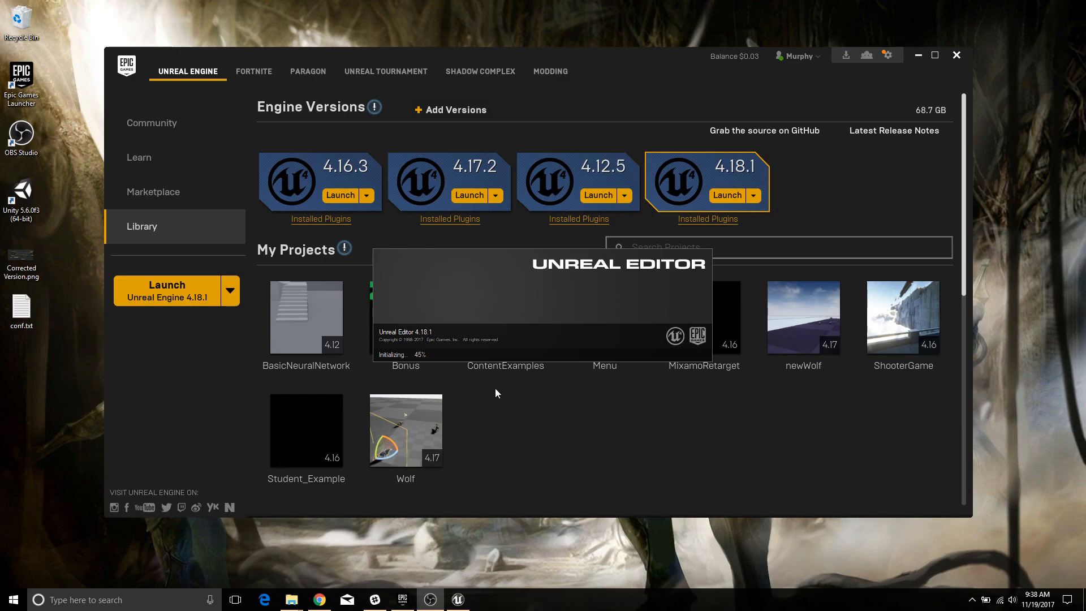
# Empty the desktop Recycle Bin and confirm the permanent deletion
pyautogui.rightClick(19, 24)
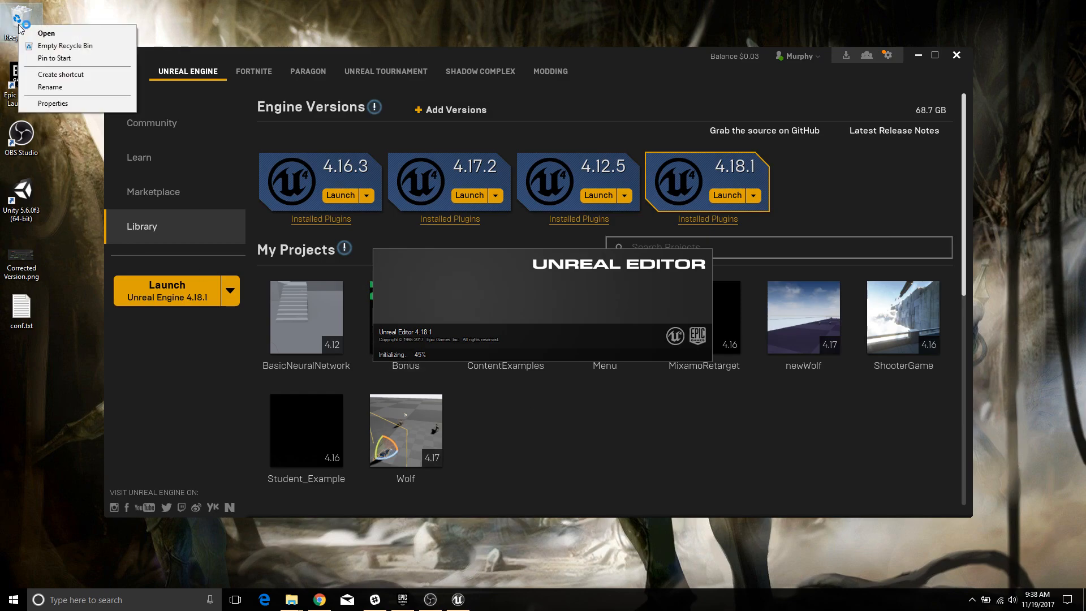
pyautogui.click(45, 47)
pyautogui.click(586, 309)
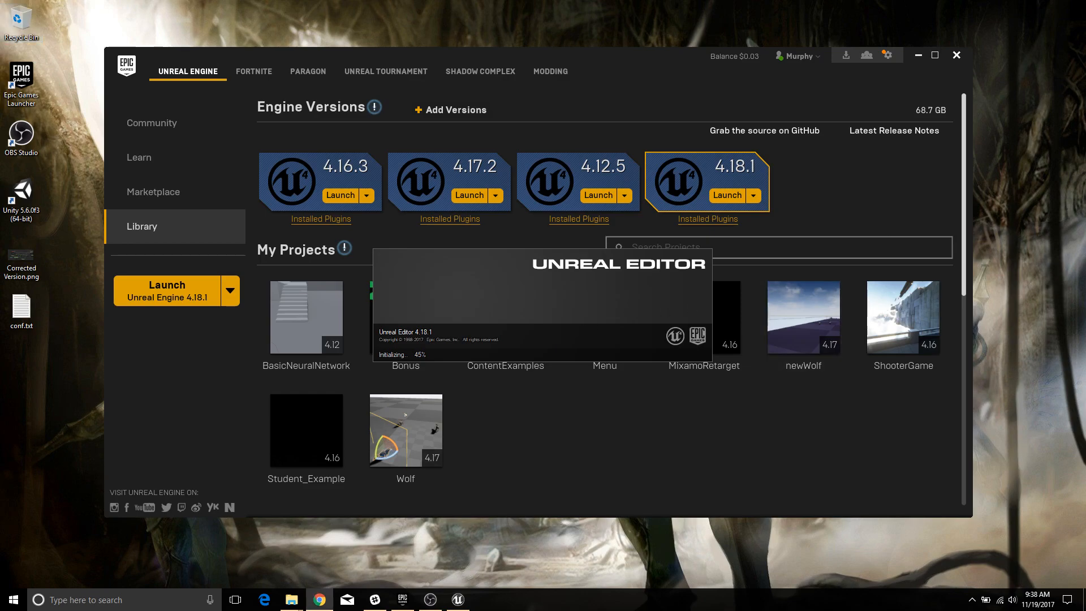
pyautogui.click(320, 600)
pyautogui.moveTo(366, 39); pyautogui.dragTo(333, 0)
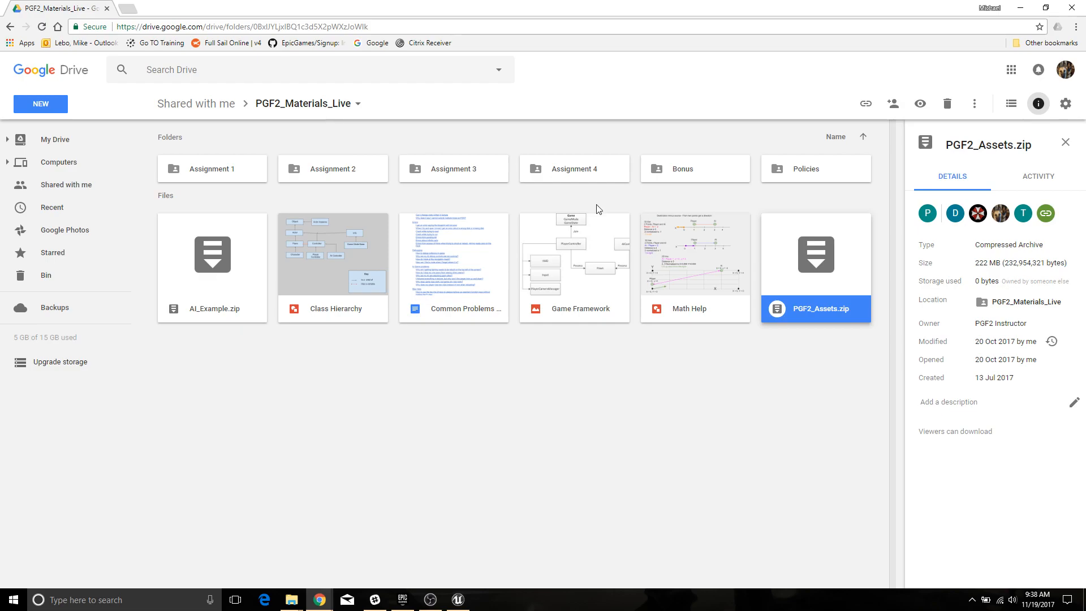
pyautogui.rightClick(831, 250)
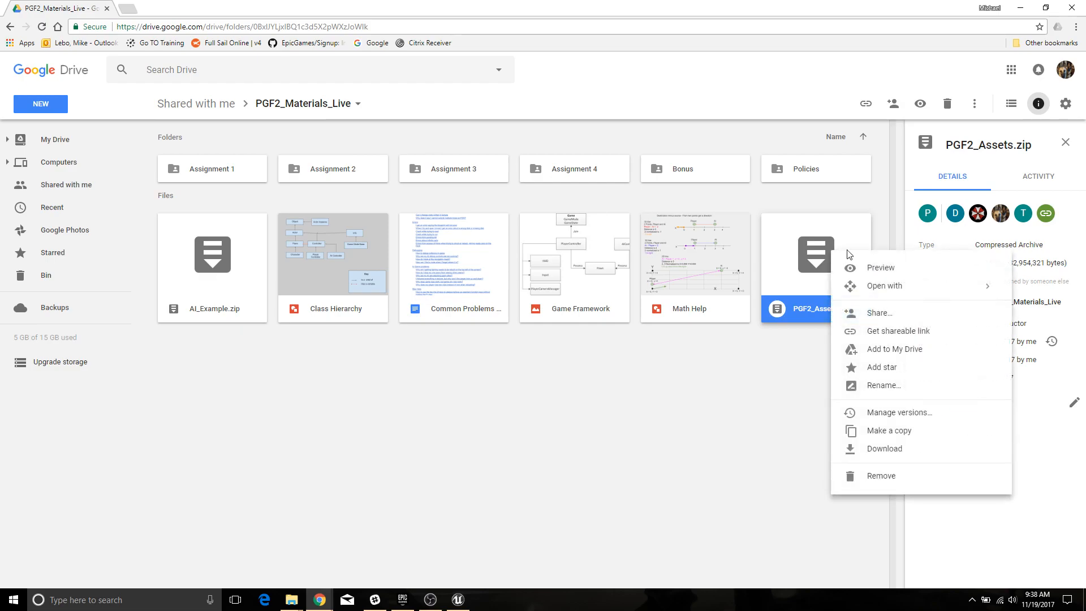
pyautogui.click(776, 355)
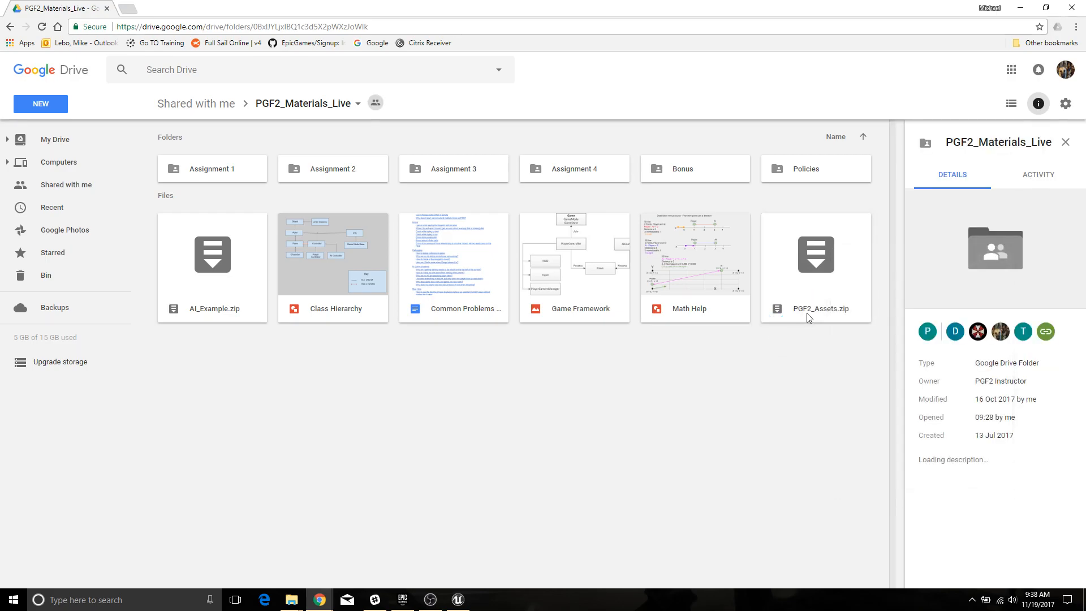
pyautogui.rightClick(838, 291)
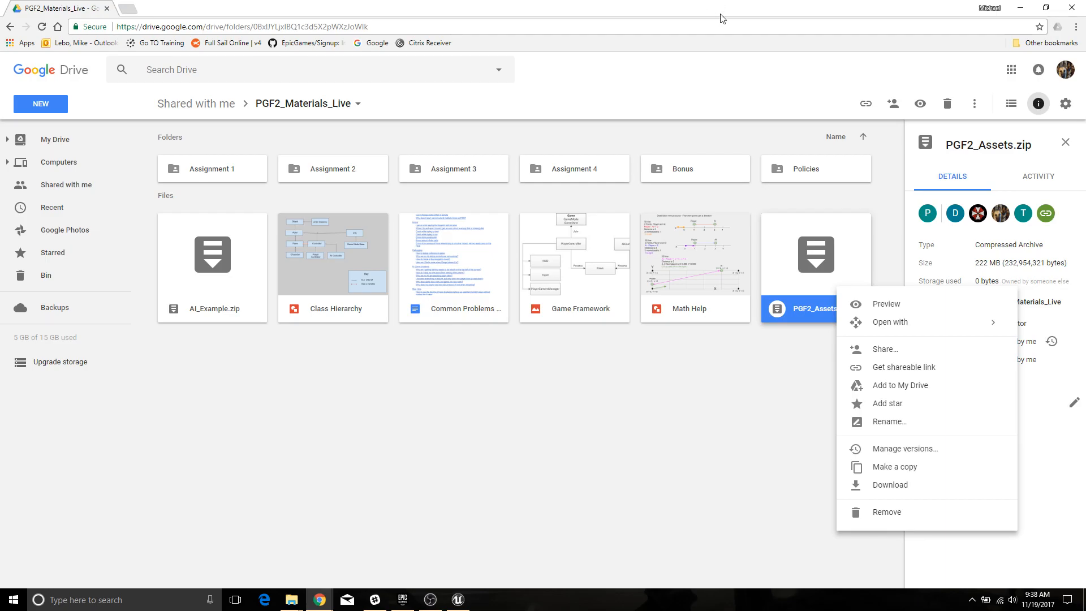
pyautogui.moveTo(717, 11); pyautogui.dragTo(625, 22)
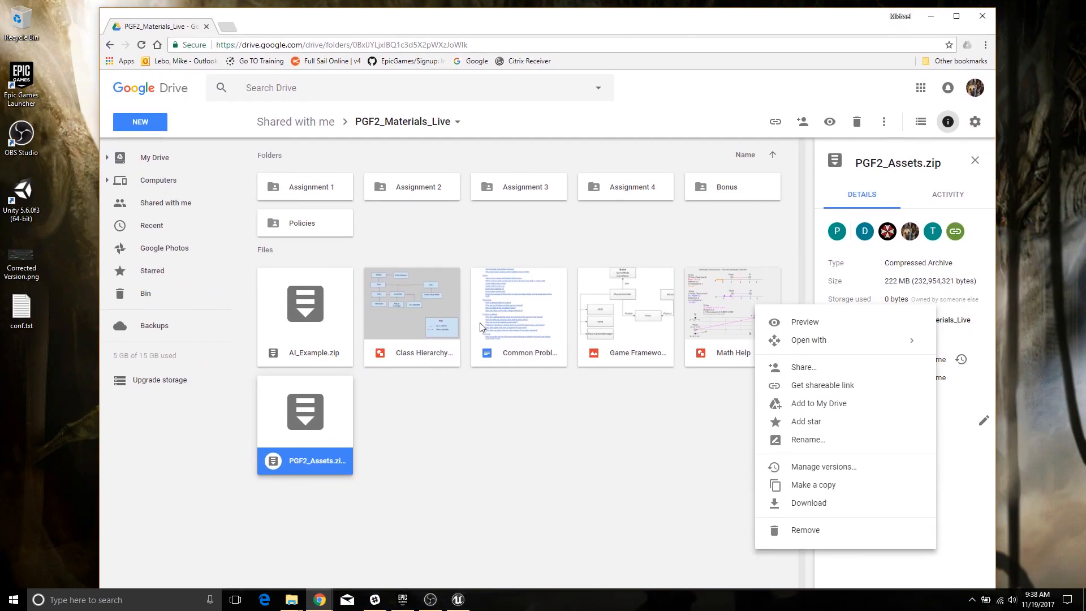
pyautogui.click(651, 447)
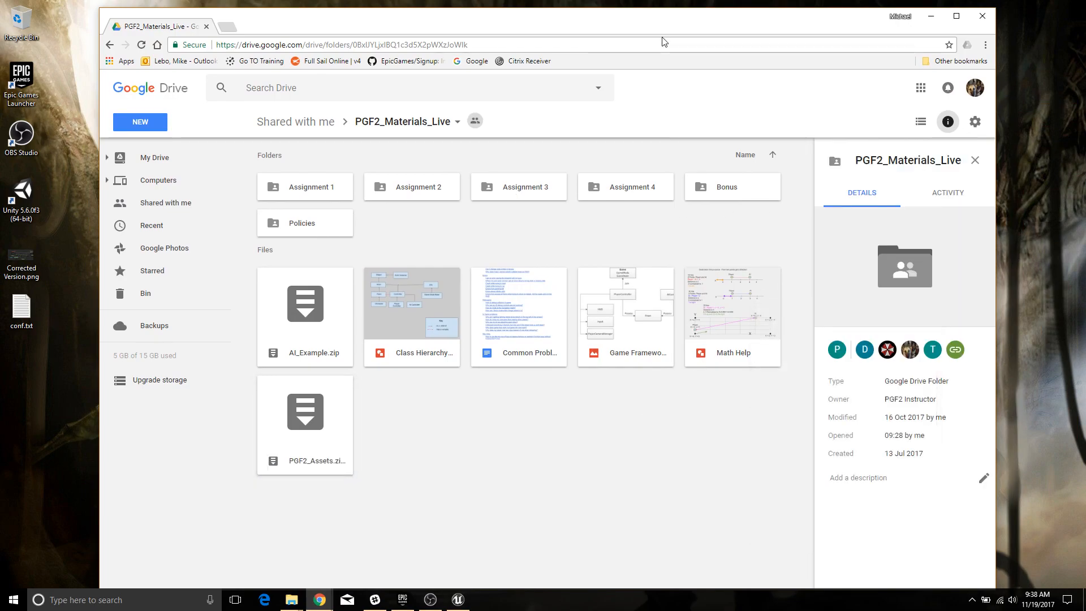
pyautogui.click(341, 195)
pyautogui.doubleClick(339, 192)
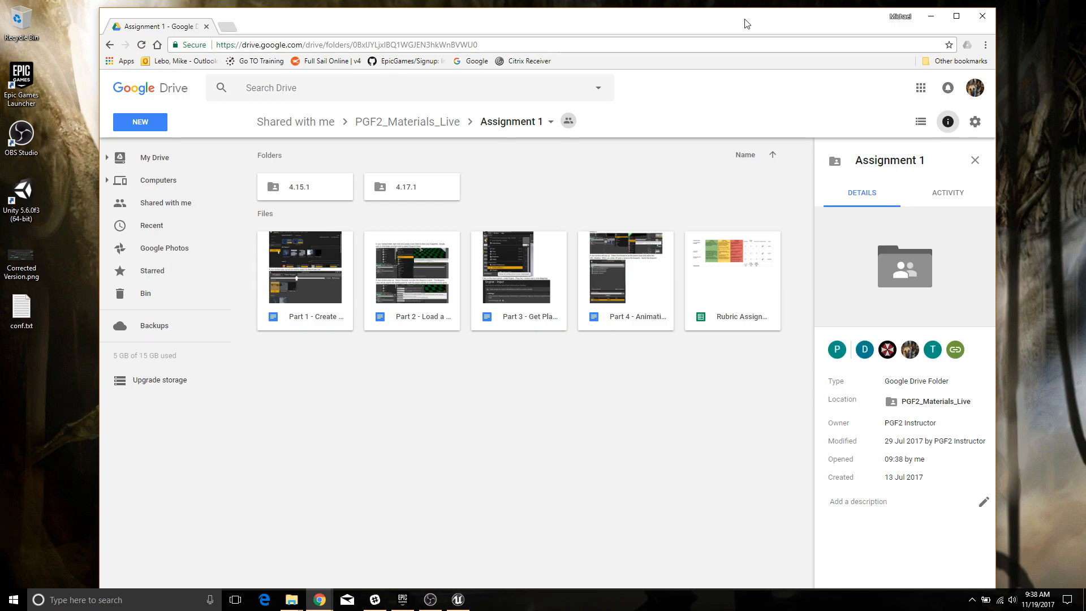
pyautogui.click(440, 123)
pyautogui.moveTo(561, 21); pyautogui.dragTo(587, 25)
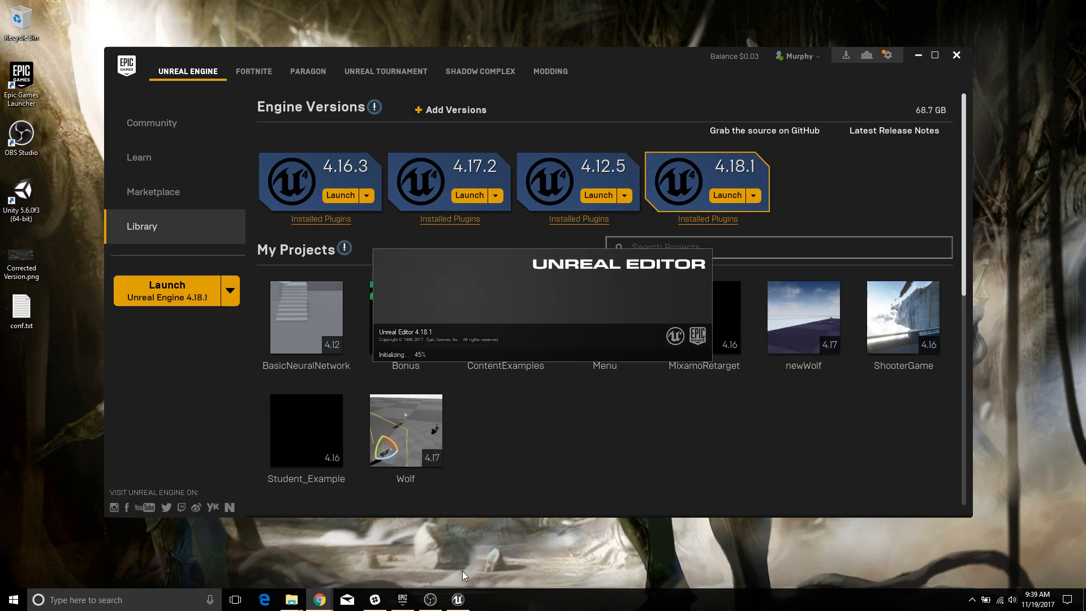
# Bring the loading Unreal Editor forward and allow it through the Windows firewall
pyautogui.click(573, 476)
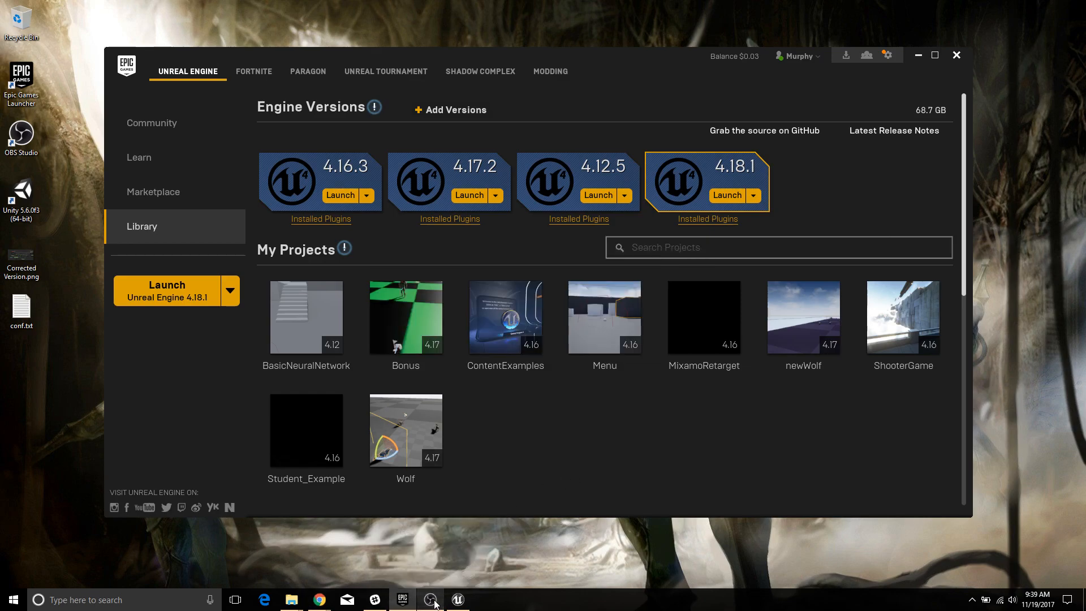
pyautogui.click(457, 602)
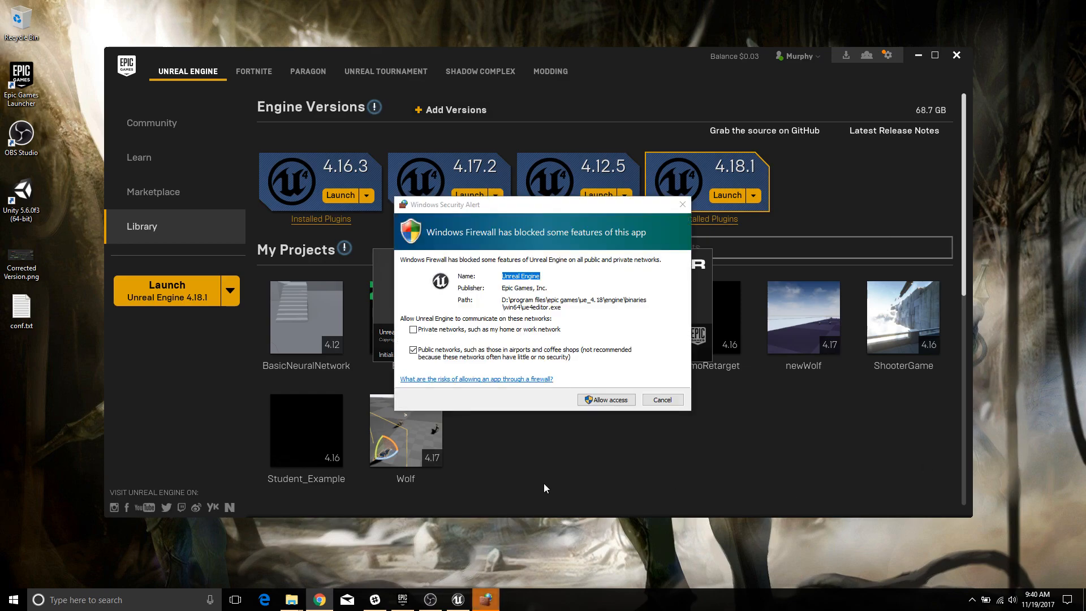
pyautogui.click(621, 405)
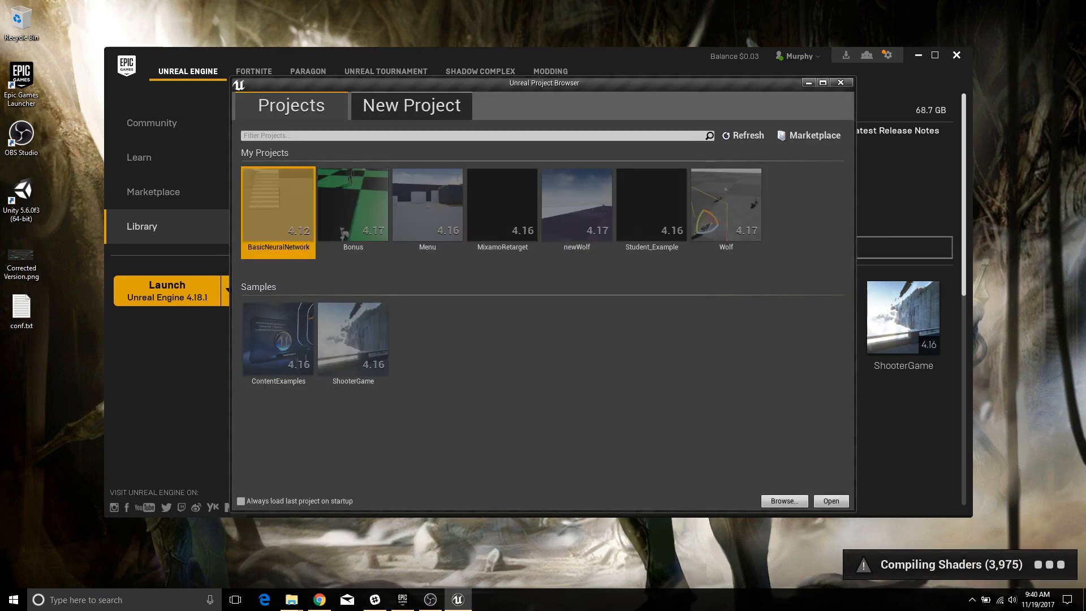
# Set up a new Blank project, correct its name to ThirdPerson, and create it
pyautogui.click(400, 107)
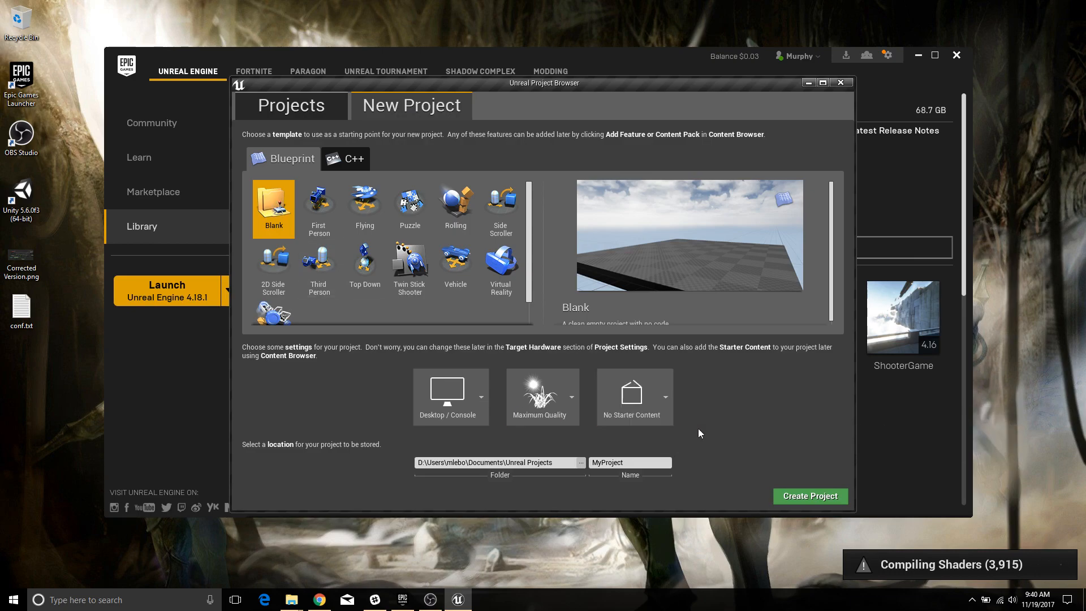
pyautogui.moveTo(628, 464); pyautogui.dragTo(582, 471)
pyautogui.write('3rd')
pyautogui.press('BackSpace')
pyautogui.press('BackSpace')
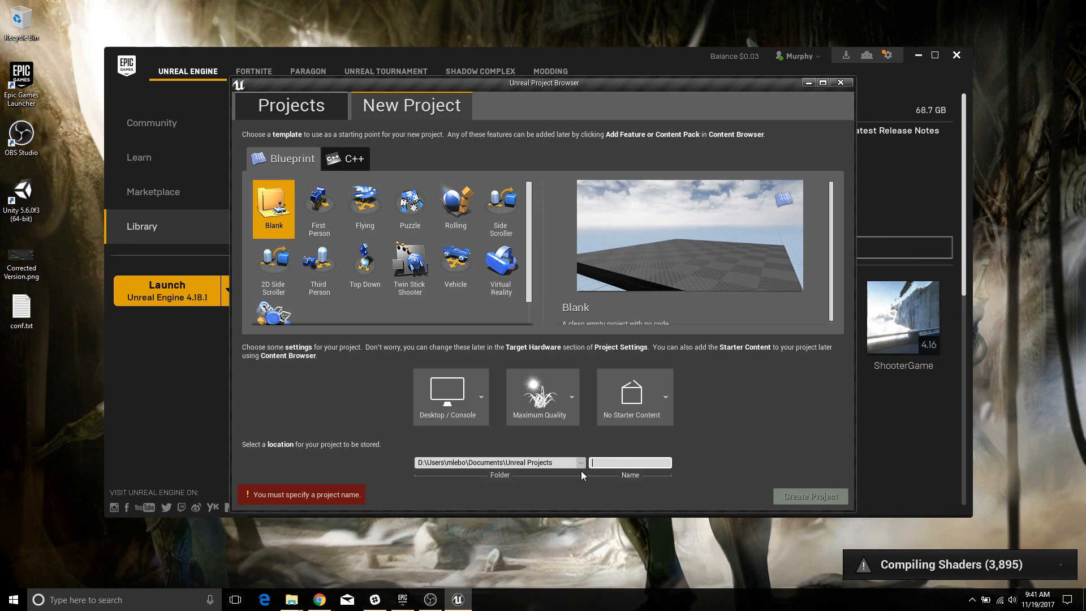
pyautogui.write('#r')
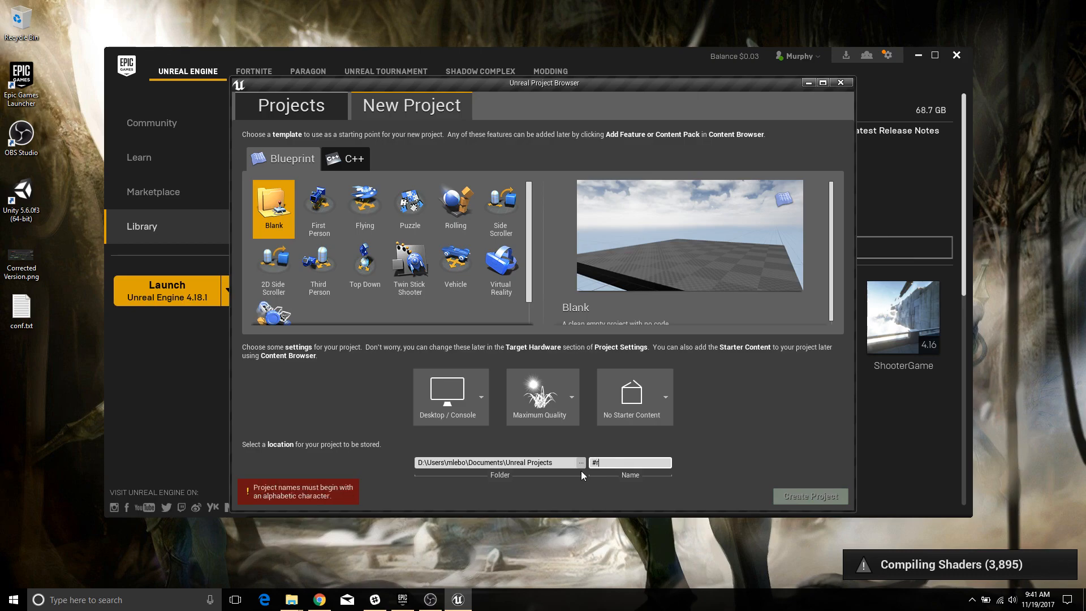
pyautogui.write('dPerson')
pyautogui.moveTo(624, 462); pyautogui.dragTo(570, 467)
pyautogui.write('Thirderson')
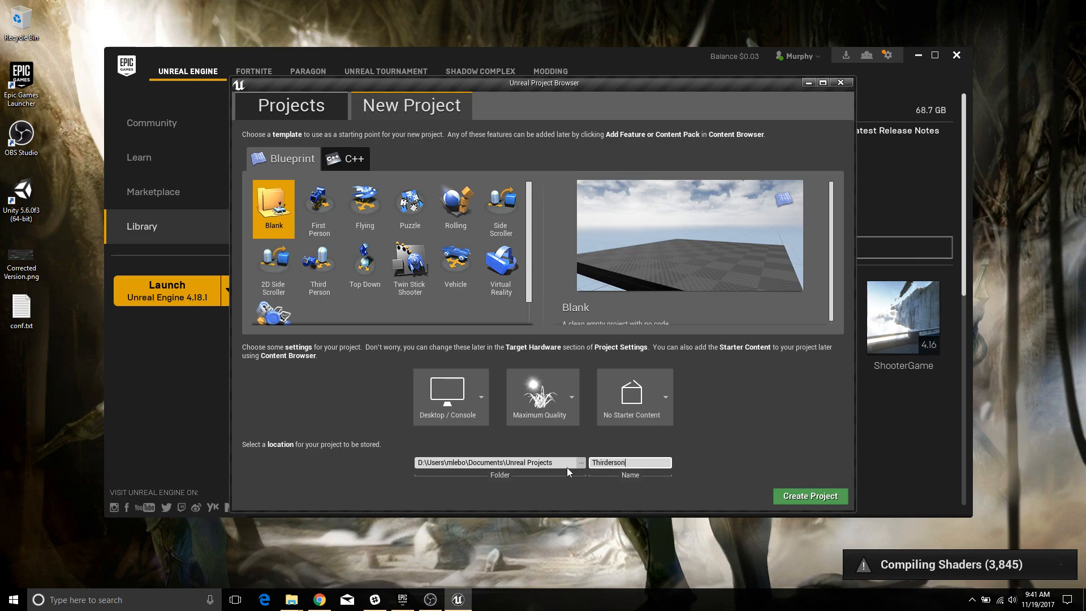
pyautogui.click(610, 462)
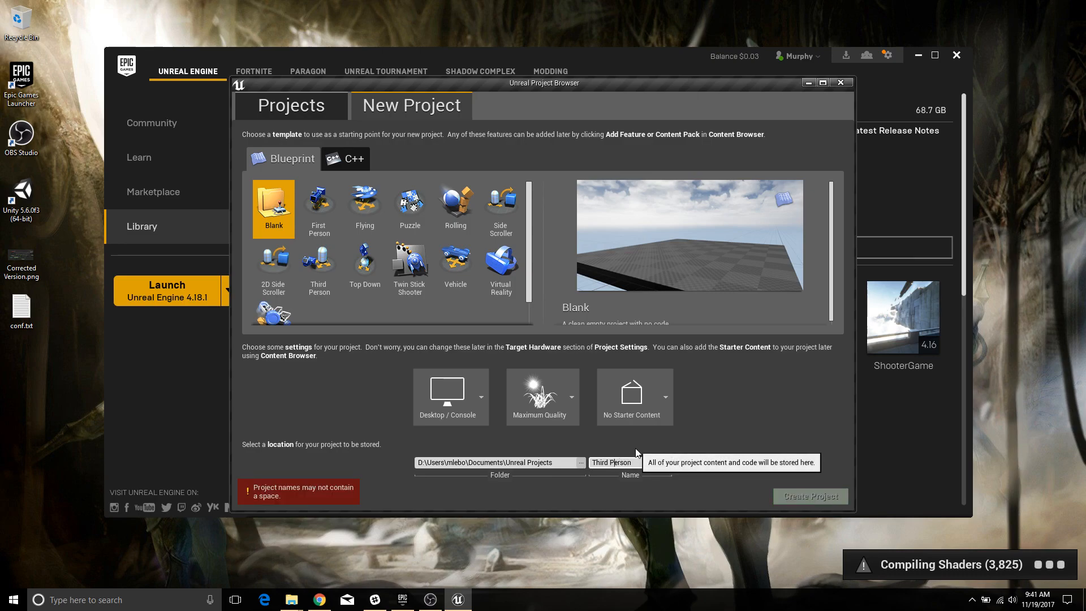
pyautogui.press('BackSpace')
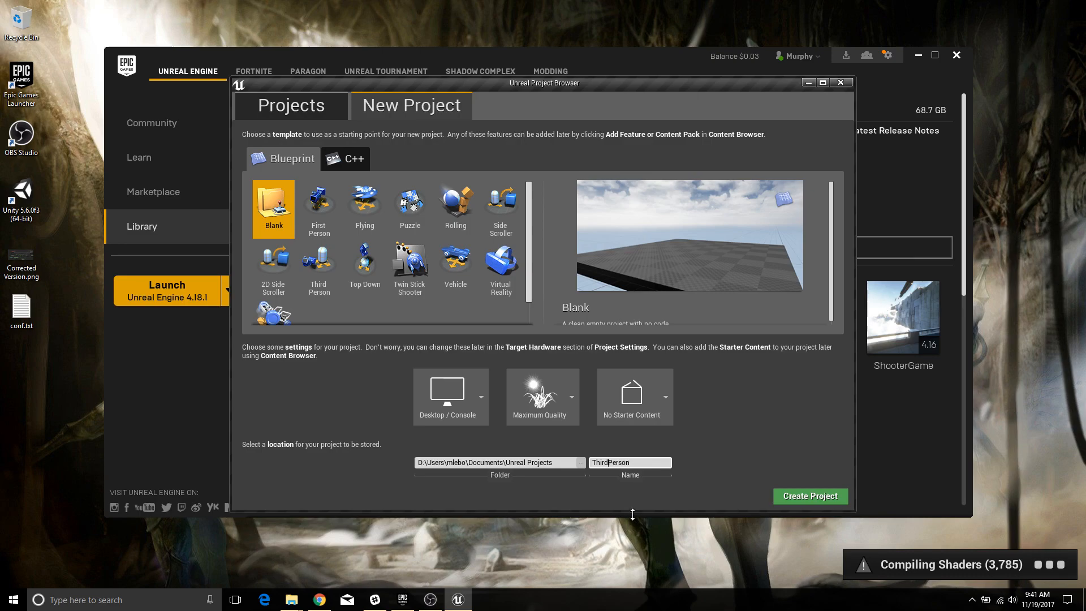
pyautogui.click(818, 496)
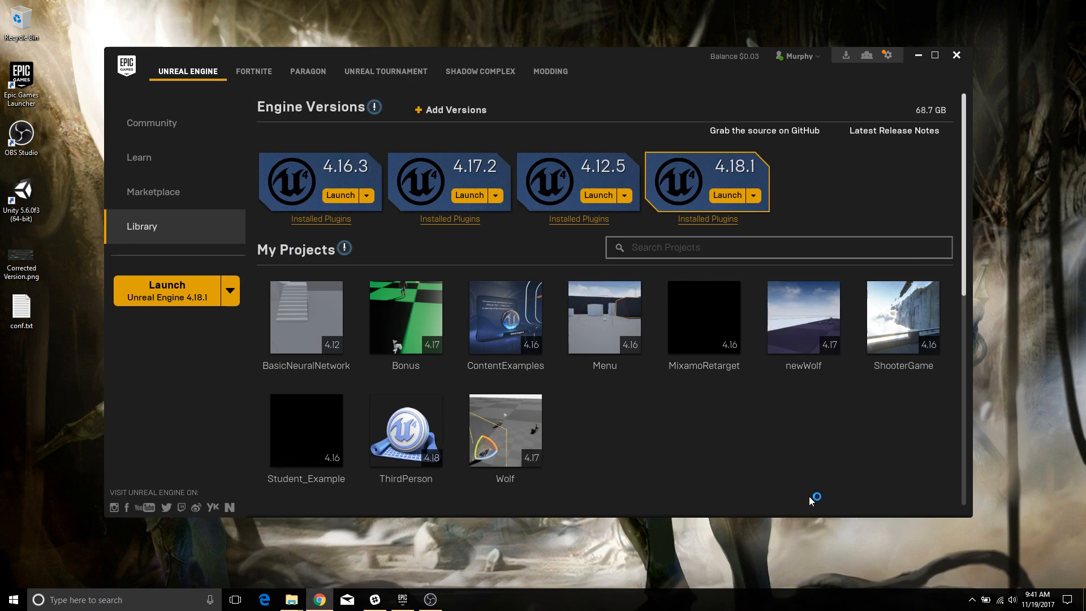
# Minimize the Epic Games Launcher while the ThirdPerson editor finishes loading
pyautogui.click(919, 56)
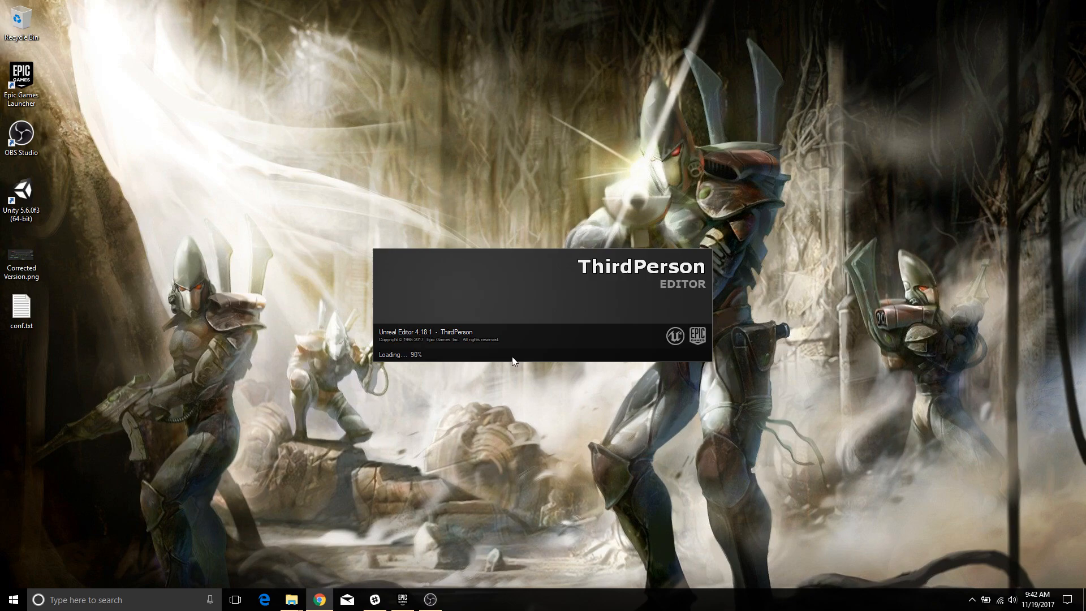
pyautogui.moveTo(431, 605)
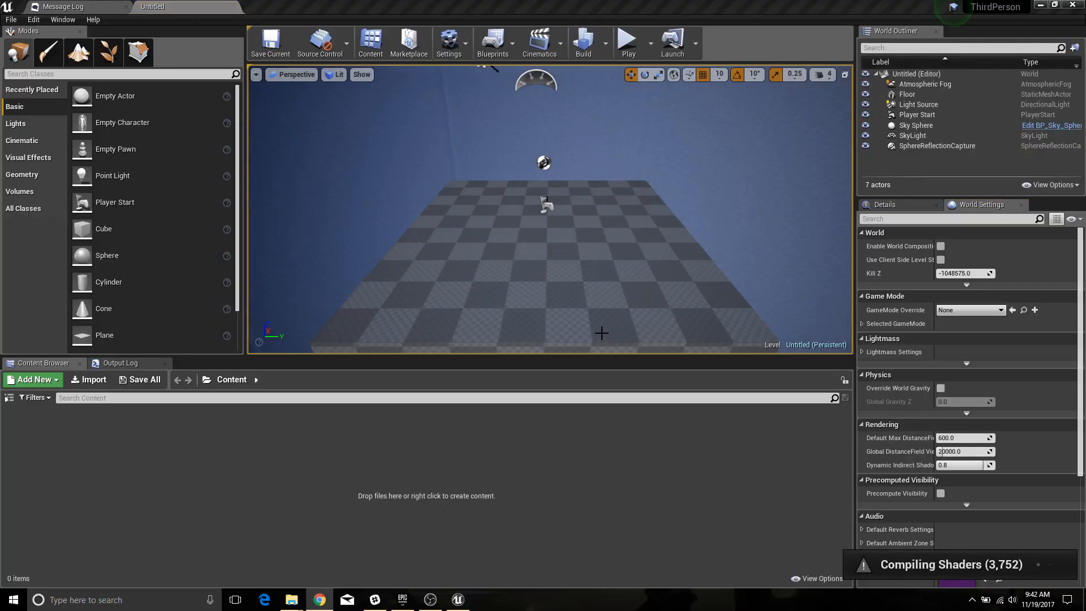
# Frame the floor in the viewport, reveal the Content Browser folder tree, and open the Window menu
pyautogui.moveTo(630, 221); pyautogui.dragTo(574, 217, button='right')
pyautogui.press('s')
pyautogui.press('w')
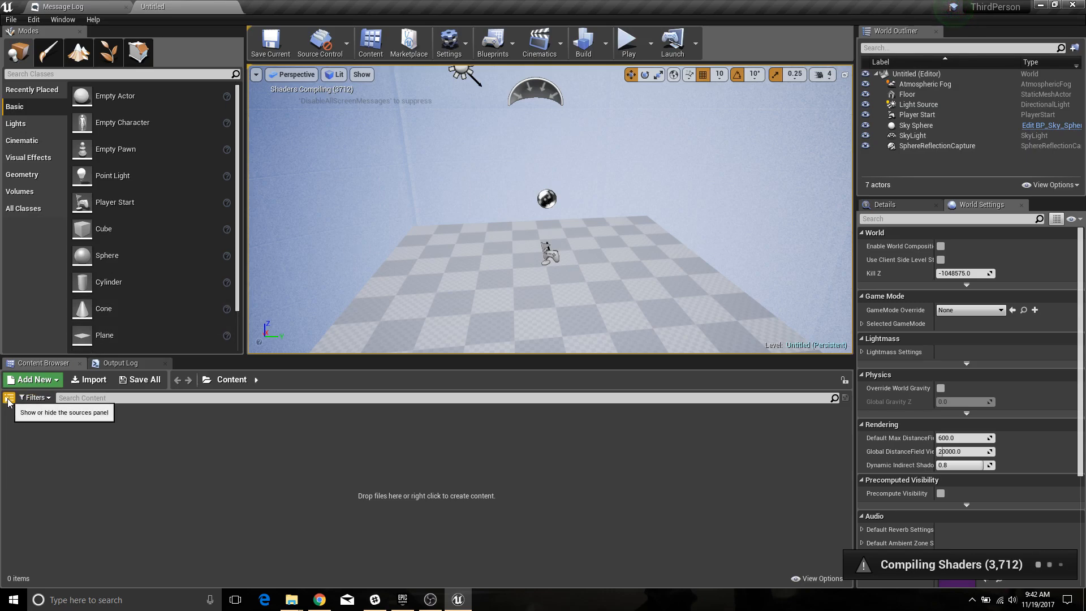
pyautogui.click(8, 399)
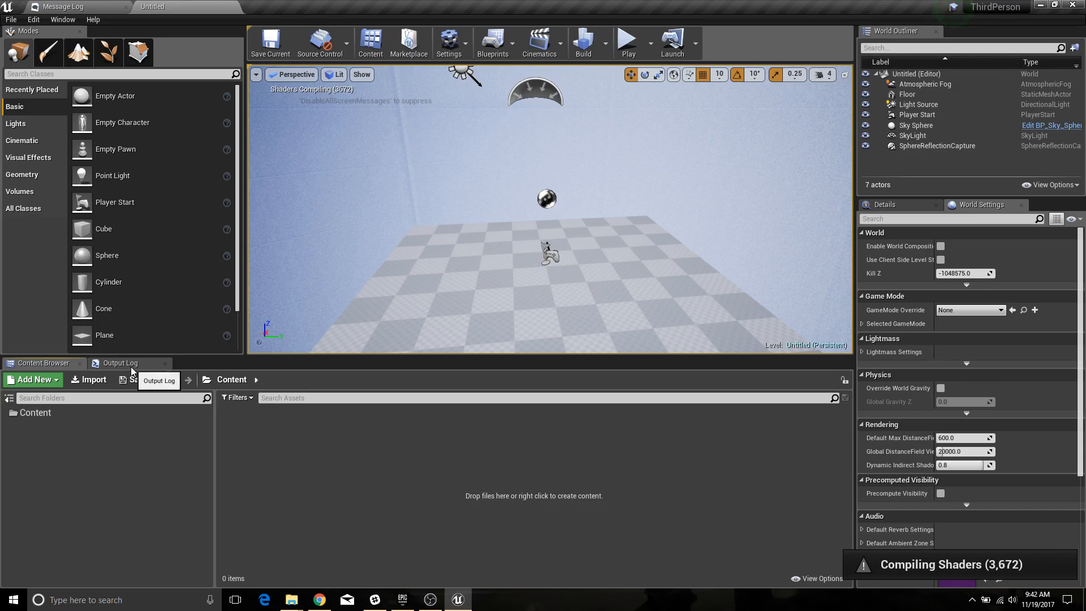
pyautogui.click(61, 21)
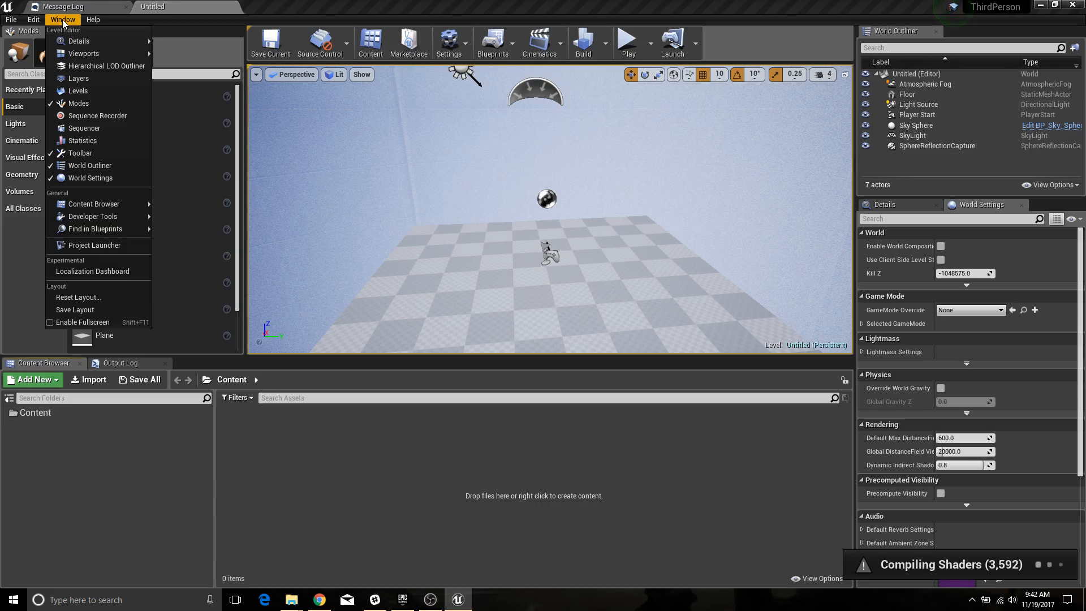
# Open the Output Log from Developer Tools, dock it beside the Content Browser, then reselect Content Browser
pyautogui.moveTo(125, 228)
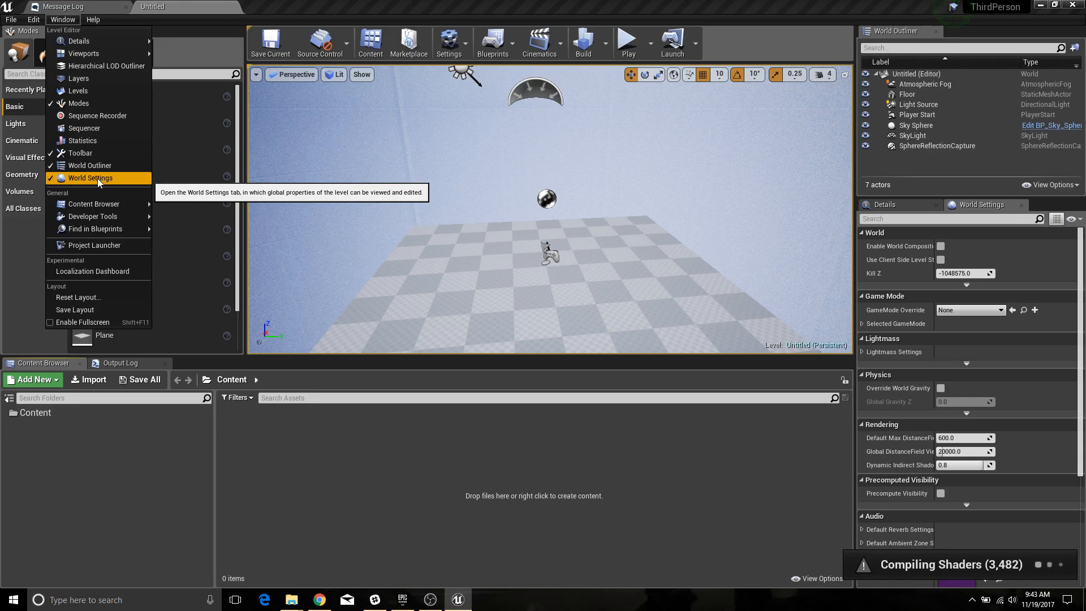
pyautogui.moveTo(98, 43)
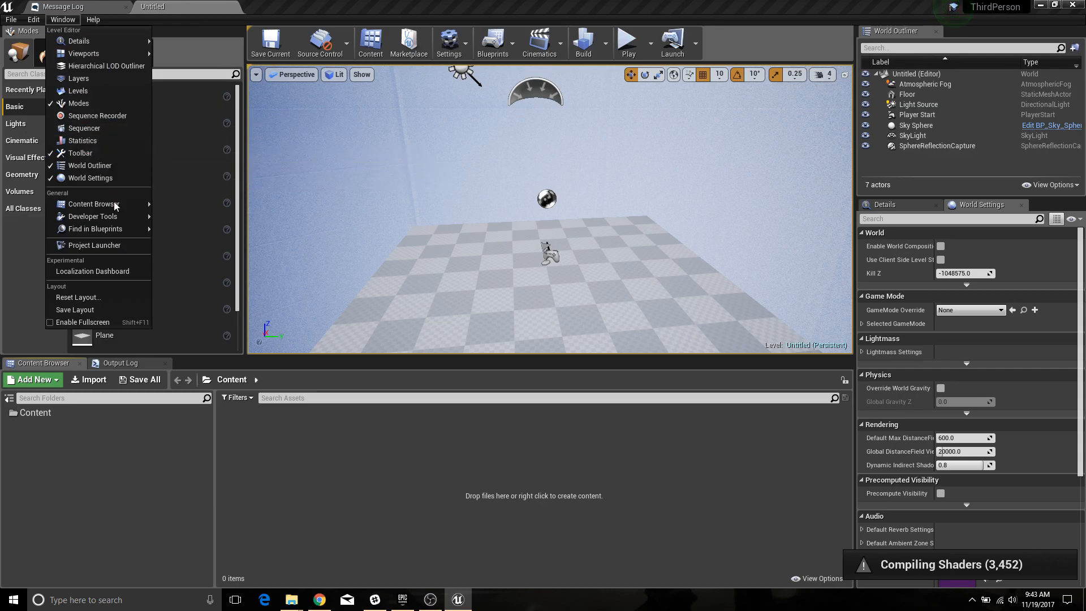
pyautogui.moveTo(115, 213)
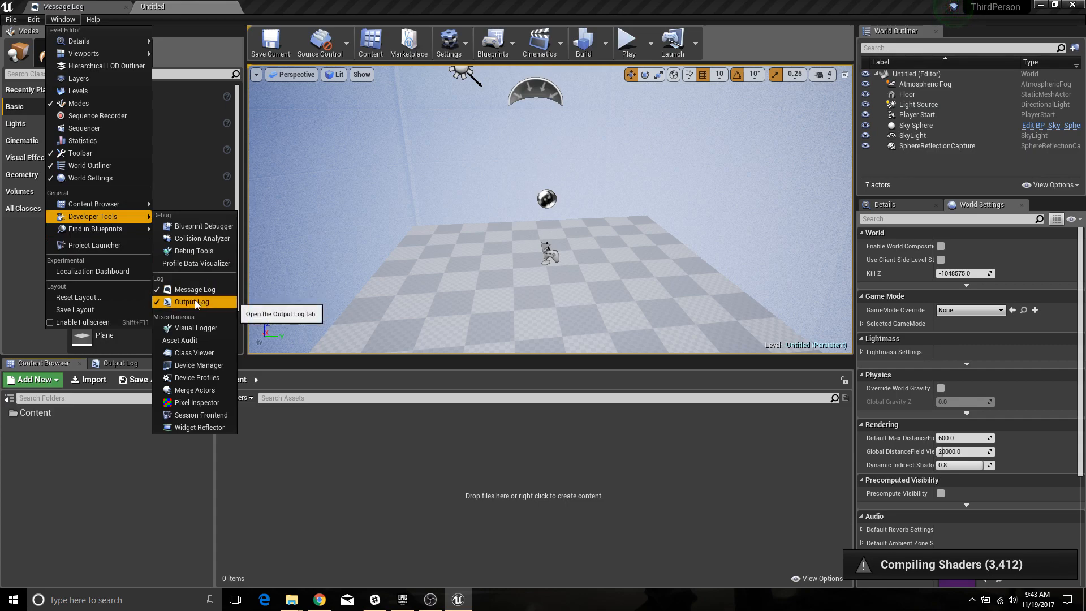
pyautogui.click(119, 363)
pyautogui.moveTo(120, 362); pyautogui.dragTo(168, 360)
pyautogui.click(63, 364)
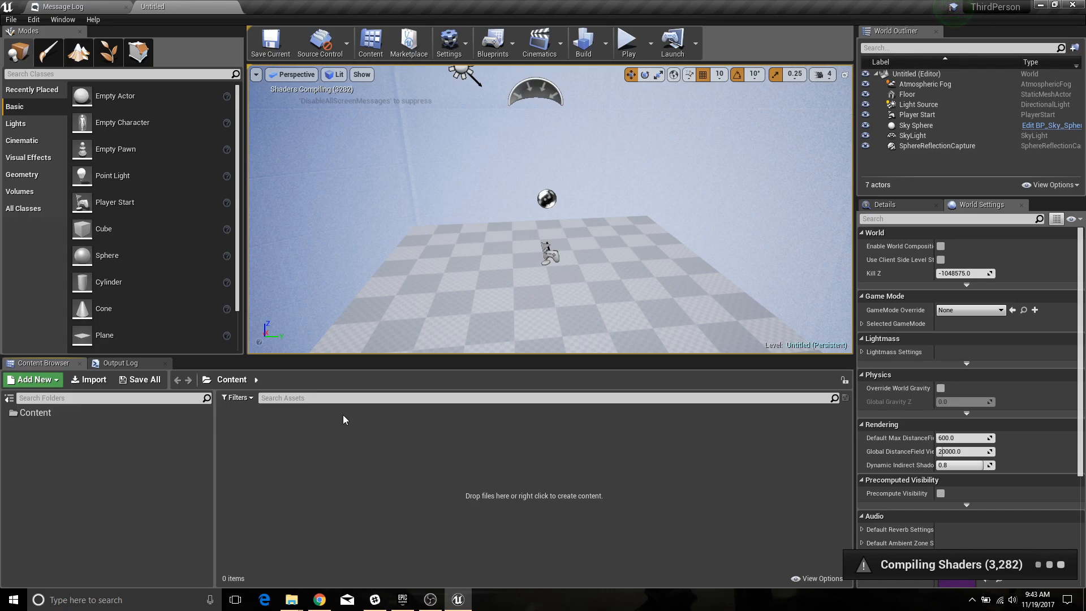
# Show the Content Browser's Content folder in Windows Explorer
pyautogui.click(29, 413)
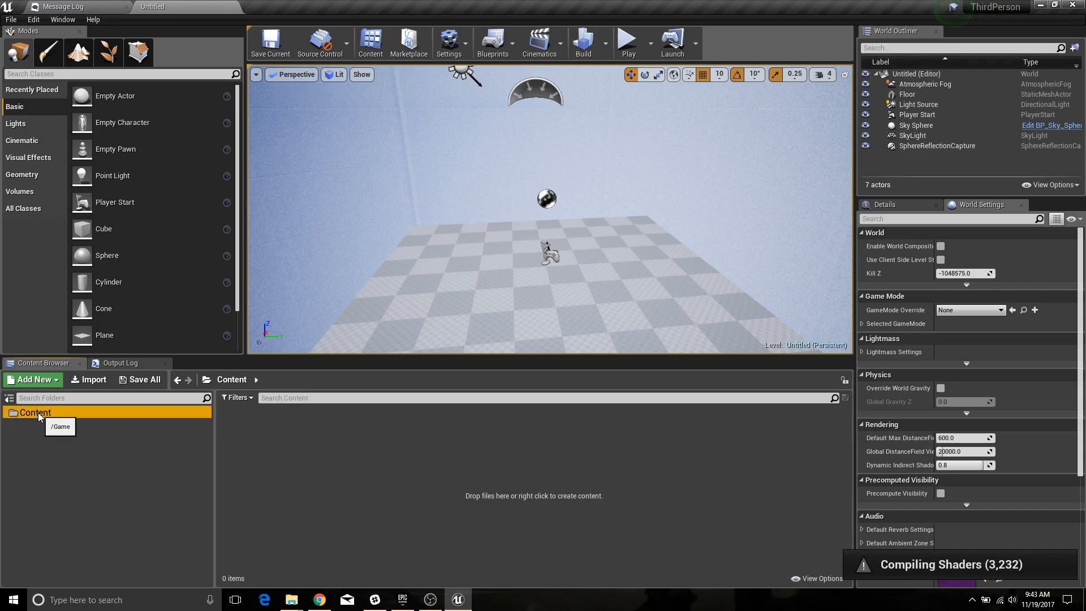
pyautogui.rightClick(38, 412)
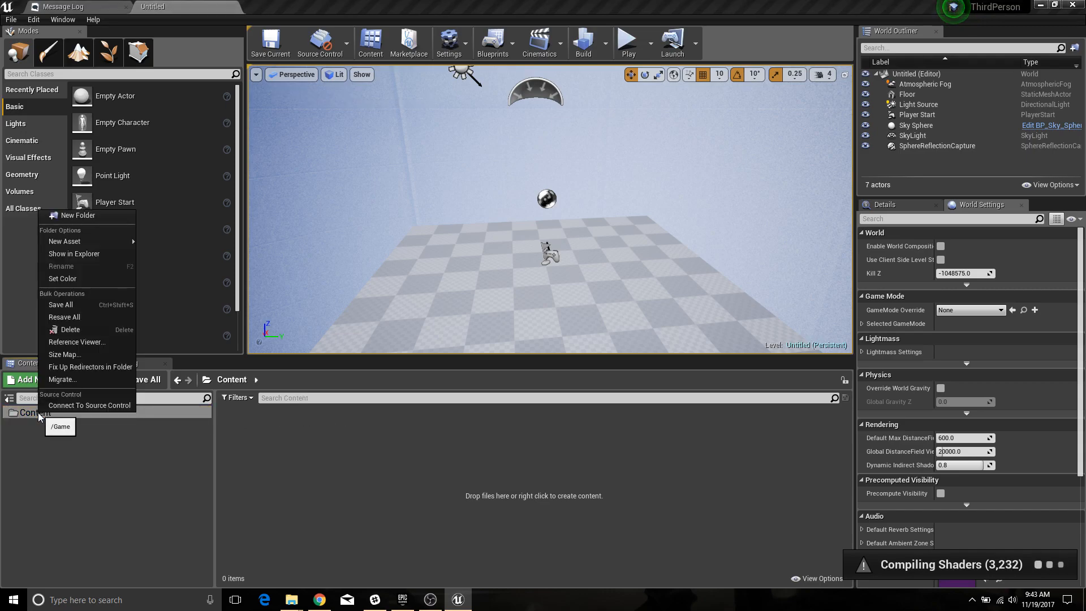
pyautogui.click(86, 254)
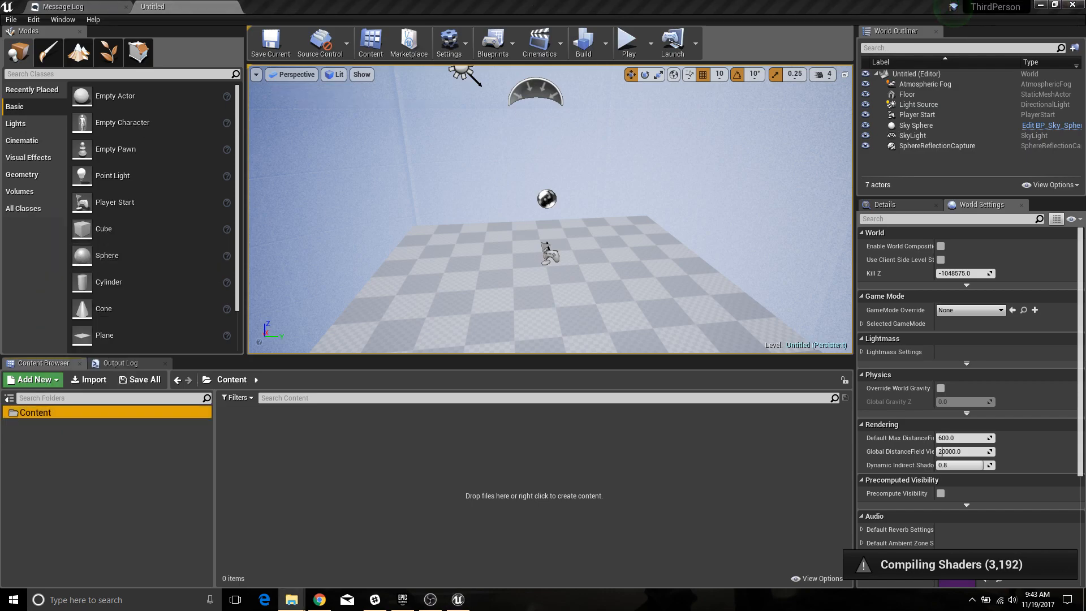
# Place the Content folder window at top-left with the Downloads window below it
pyautogui.moveTo(314, 159); pyautogui.dragTo(170, 13)
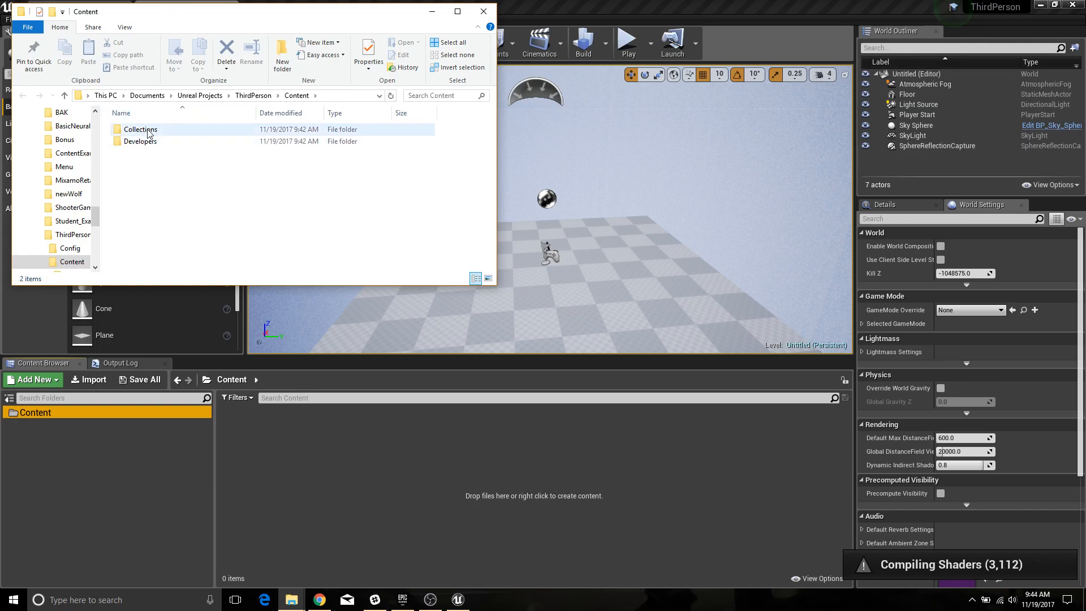
pyautogui.moveTo(292, 602)
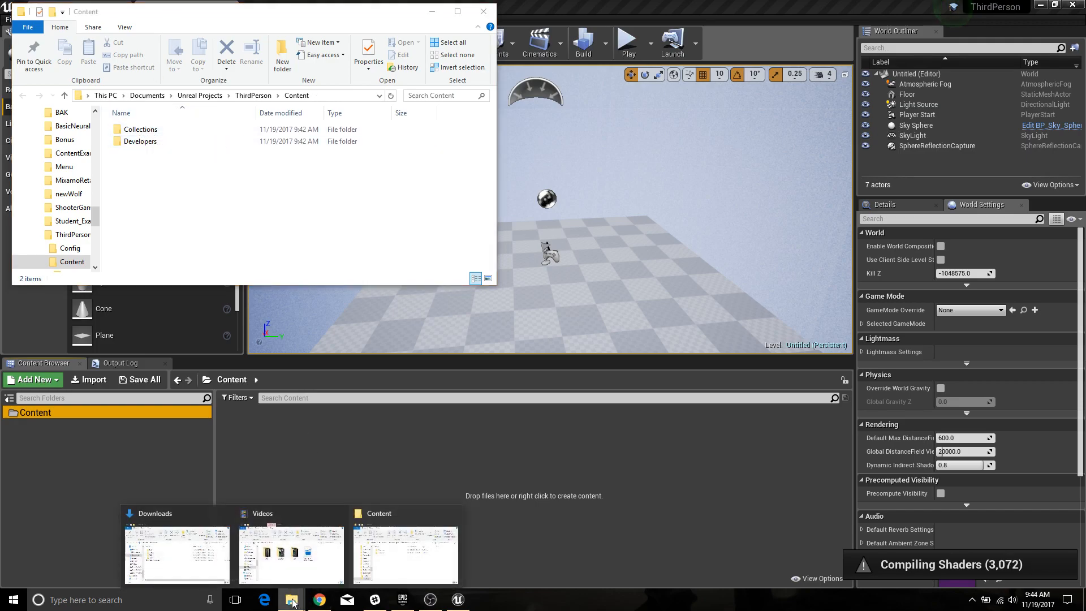
pyautogui.moveTo(192, 524)
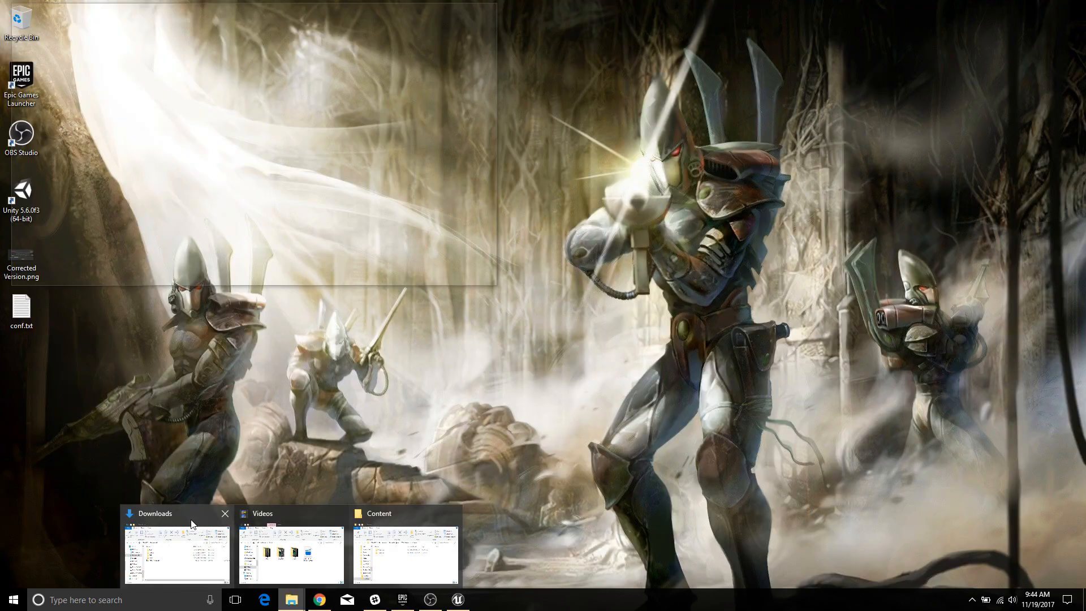
pyautogui.click(187, 520)
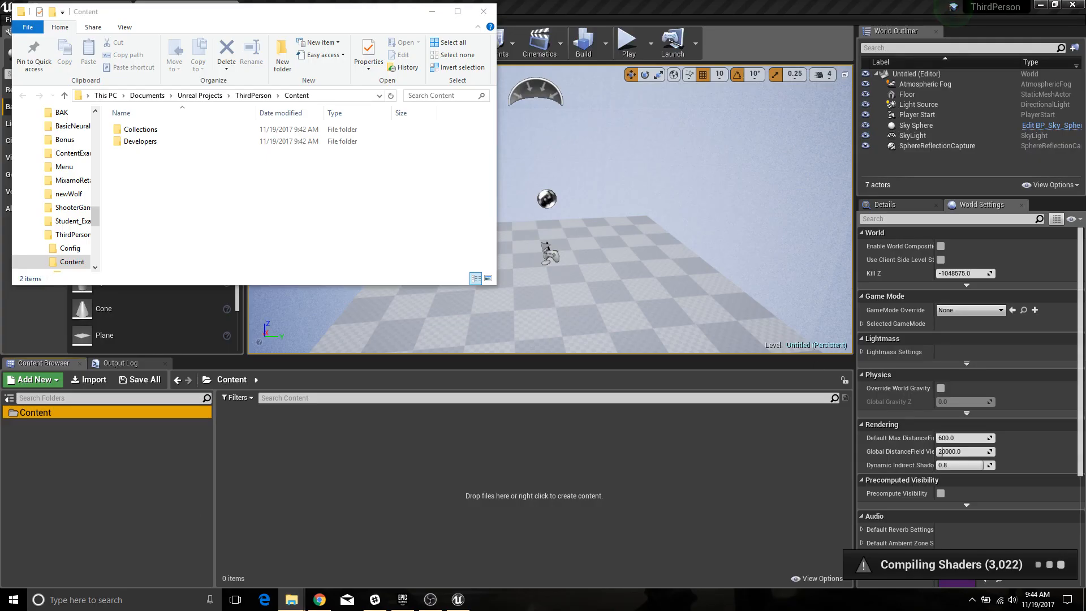
pyautogui.moveTo(1085, 254); pyautogui.dragTo(275, 310)
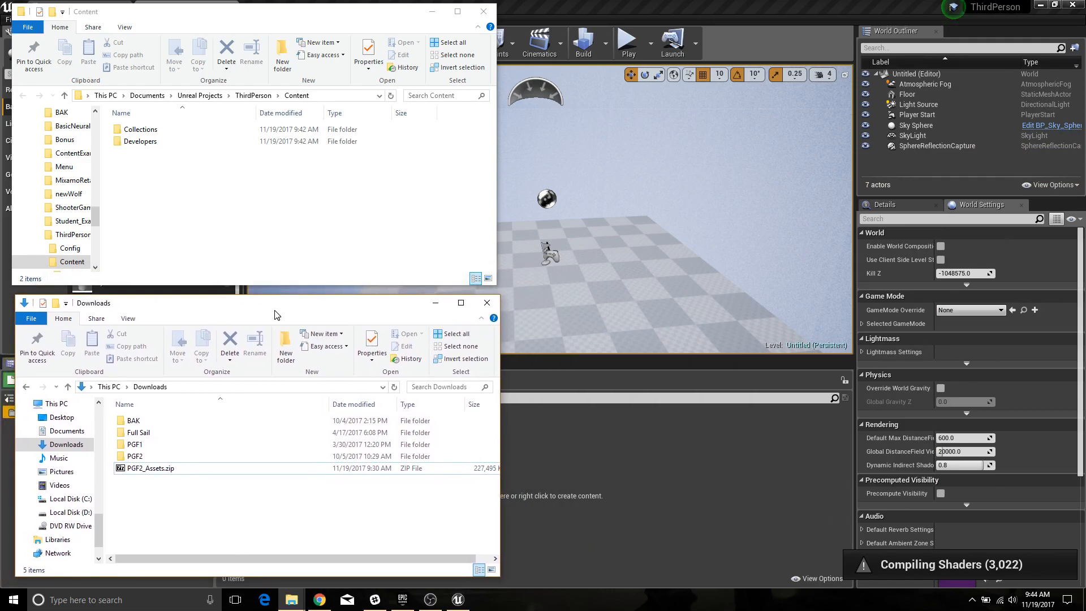
# Open PGF2_Assets.zip in 7-Zip and drag its PGF2_Assets folder into the Content folder
pyautogui.doubleClick(150, 468)
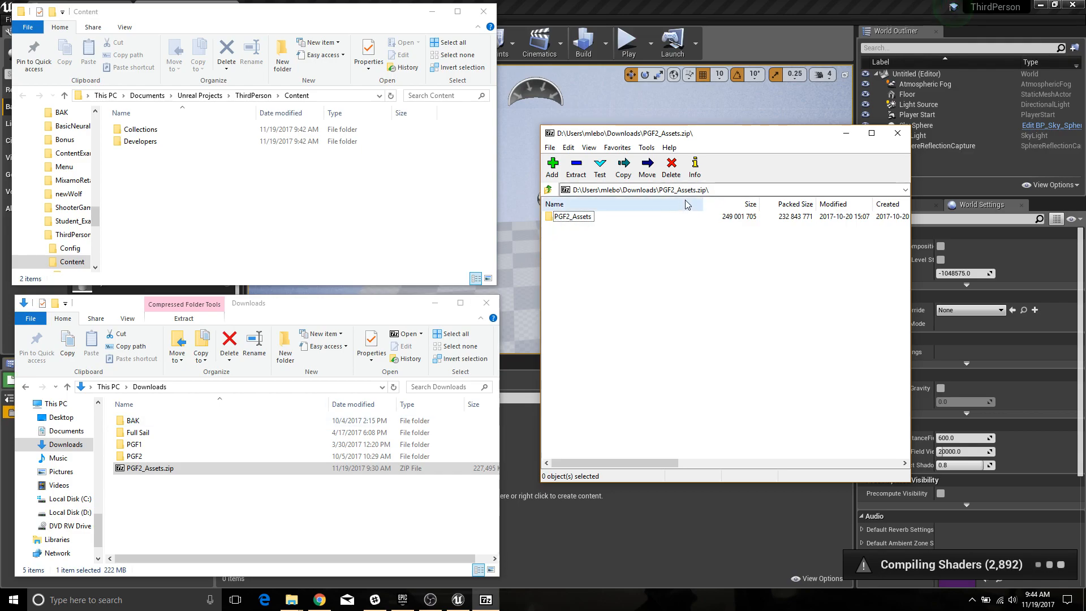
pyautogui.moveTo(564, 219); pyautogui.dragTo(144, 216)
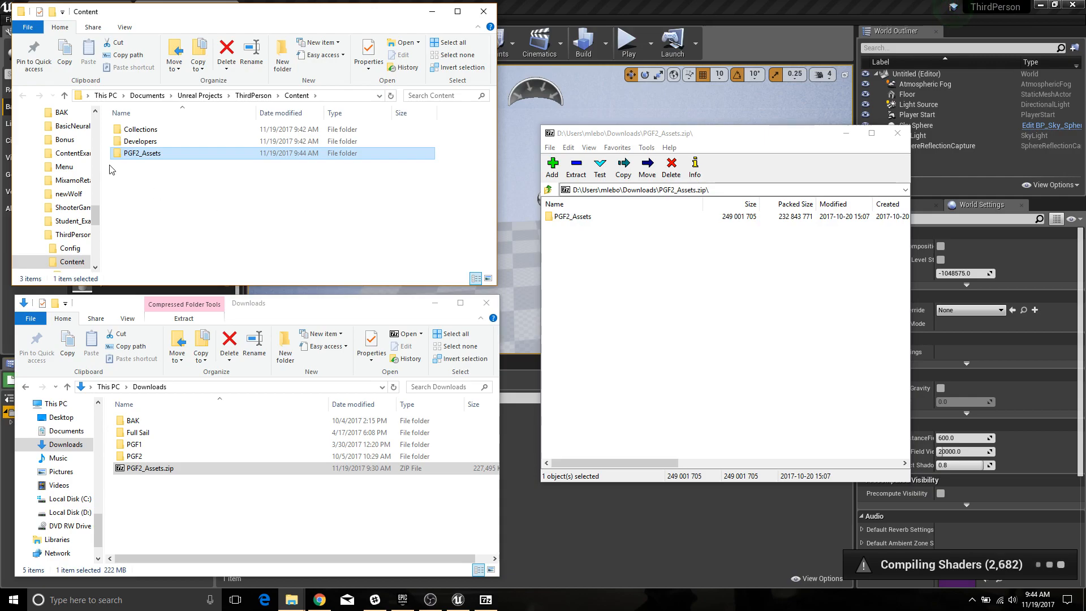
# Expand the PGF2_Assets folder in the Content Browser and view its Meshes subfolder
pyautogui.click(596, 517)
pyautogui.click(49, 426)
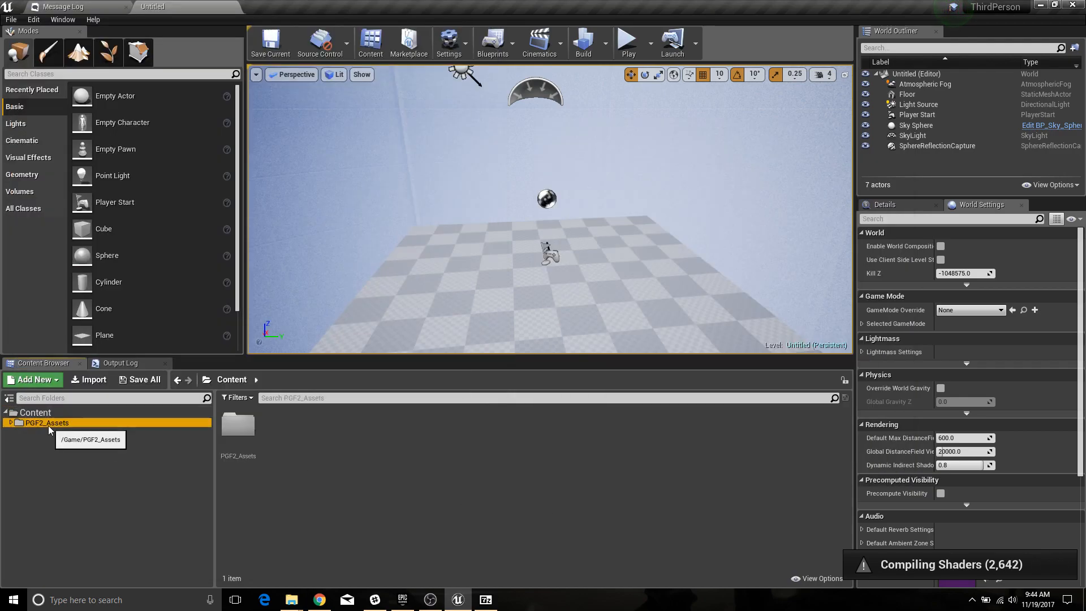
pyautogui.click(10, 423)
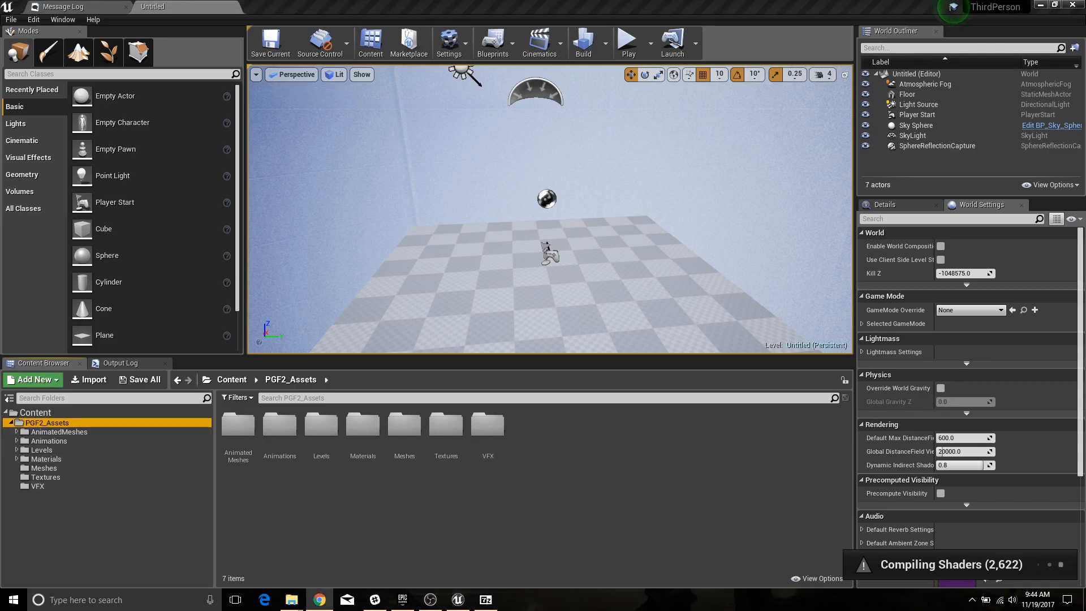
pyautogui.click(48, 469)
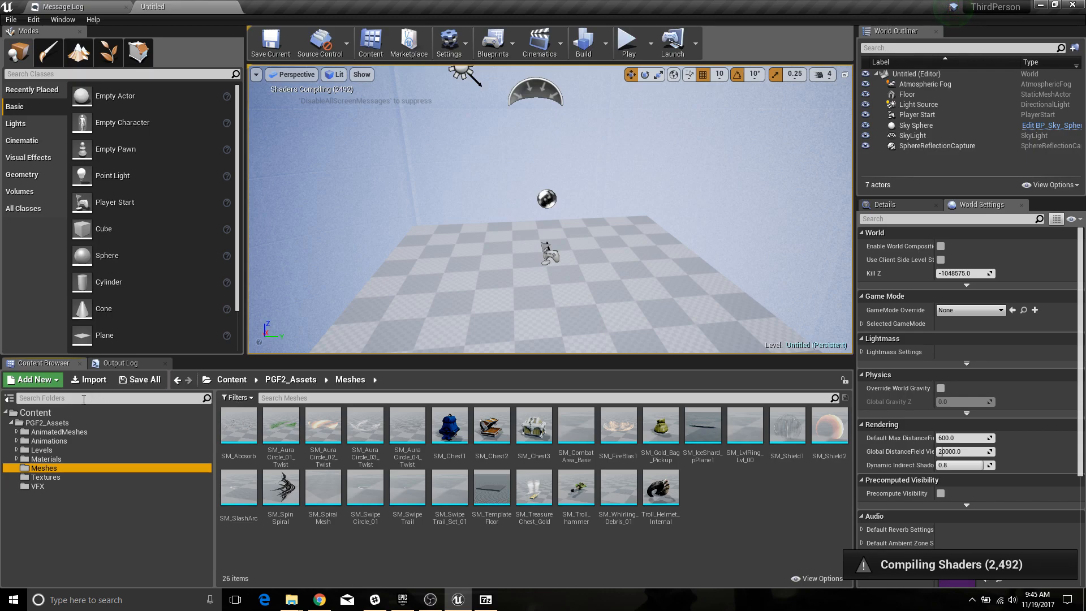
# Return to the top-level Content folder and close the Message Log
pyautogui.click(42, 414)
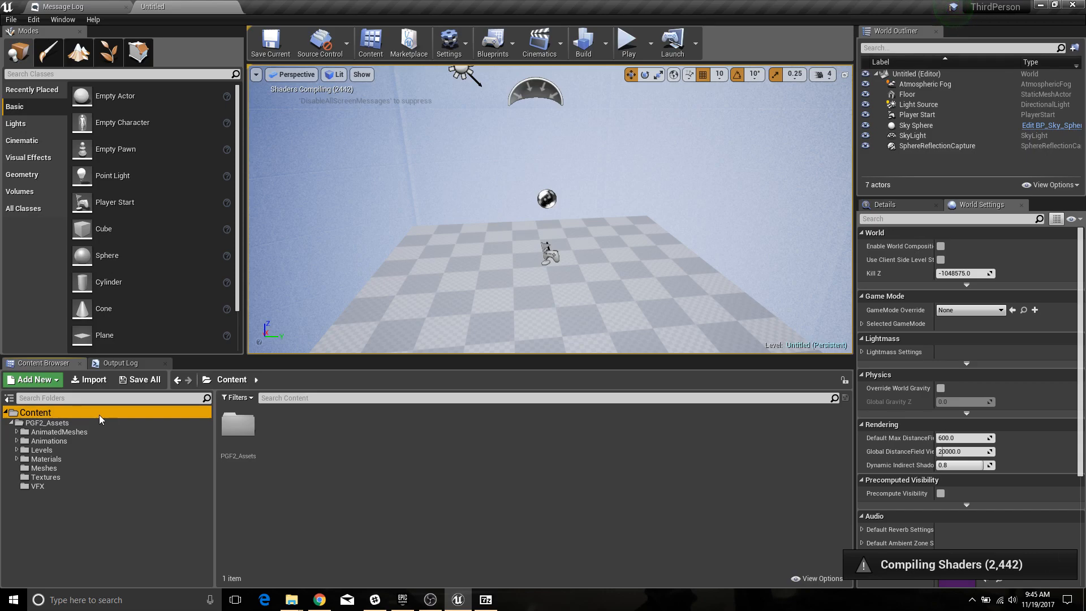
pyautogui.click(111, 8)
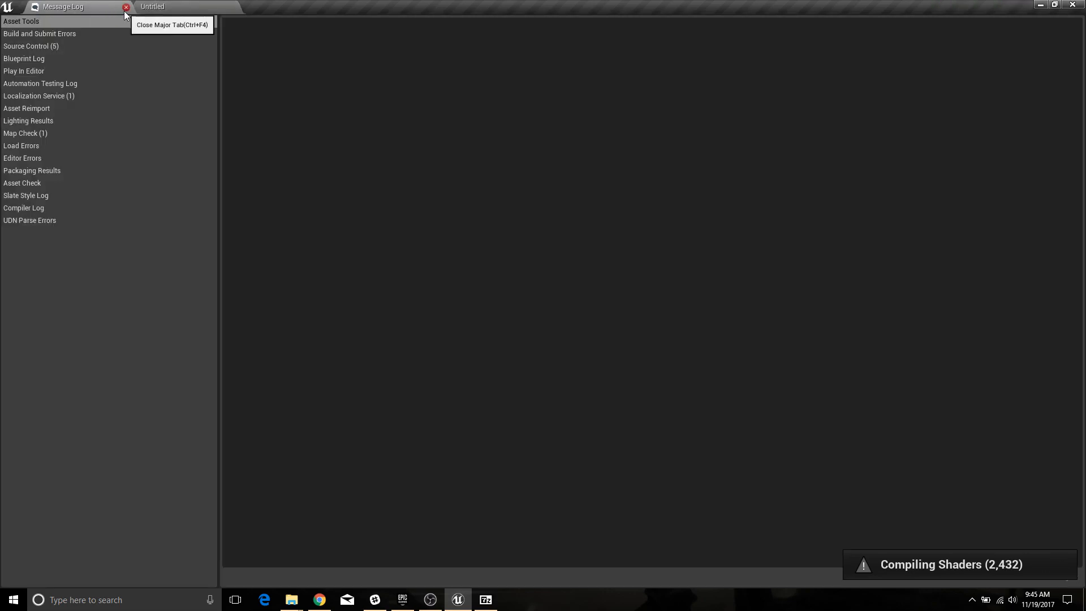
pyautogui.click(126, 7)
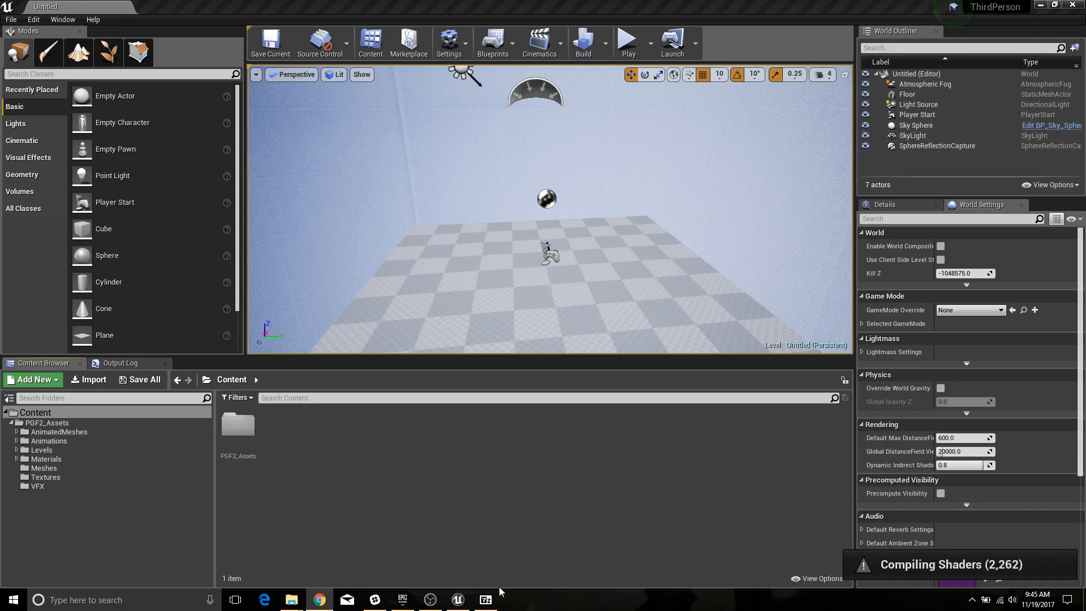
# Browse into PGF2_Assets/VFX in the 7-Zip archive, go back up, and close 7-Zip
pyautogui.click(486, 598)
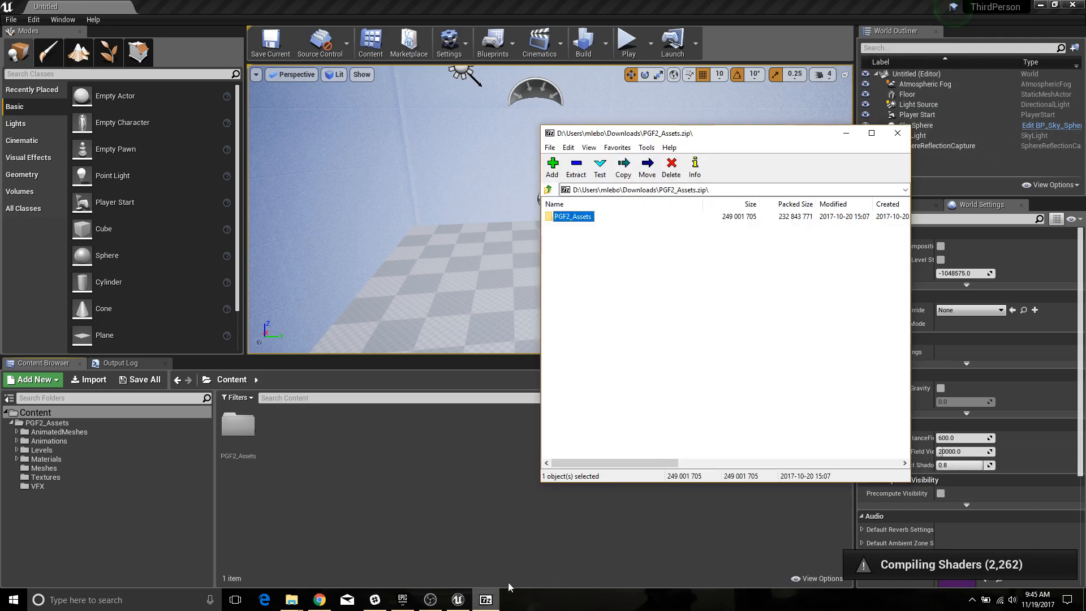
pyautogui.doubleClick(571, 217)
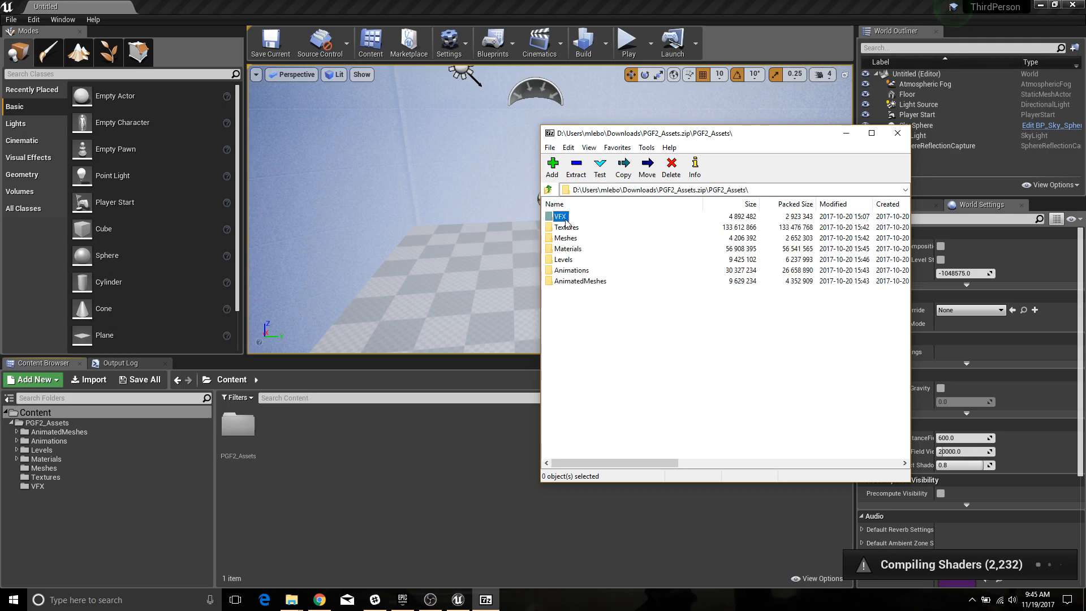
pyautogui.doubleClick(568, 218)
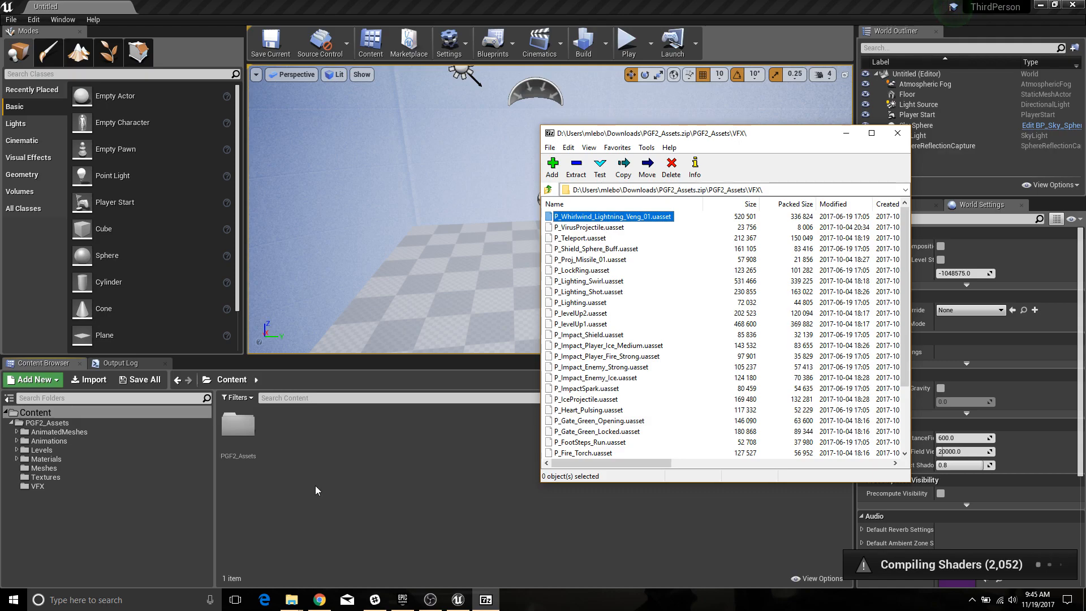
pyautogui.click(549, 190)
pyautogui.click(548, 189)
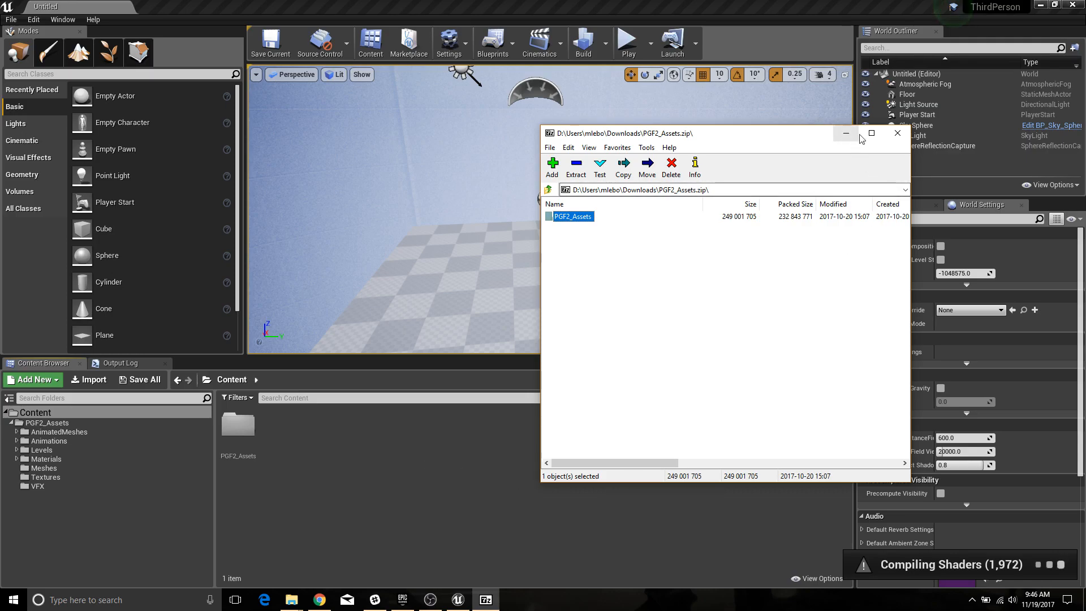
pyautogui.click(897, 133)
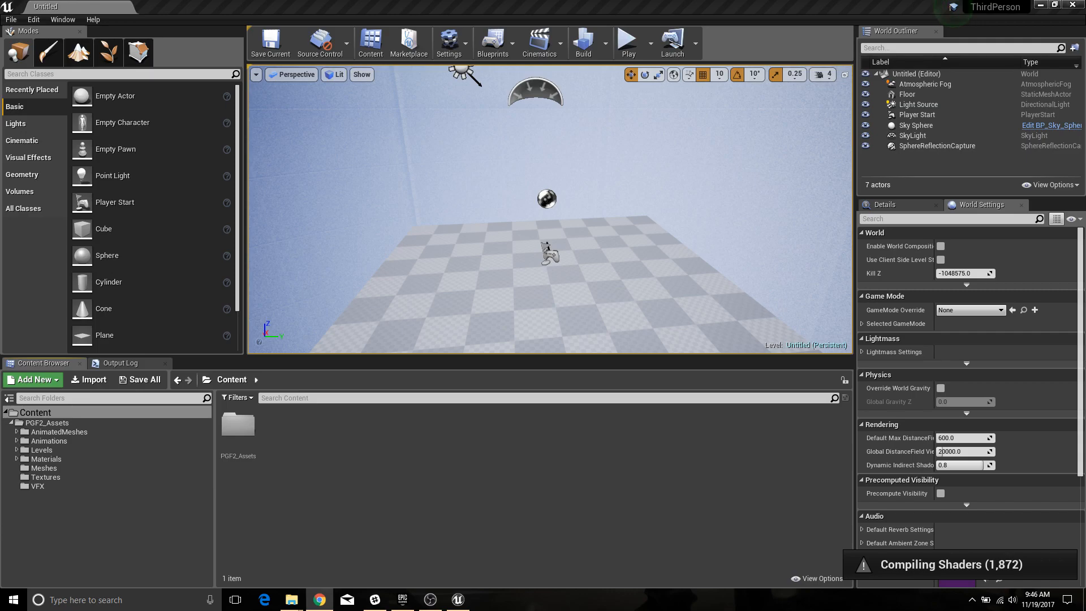
# Collapse PGF2_Assets and create a new Content folder named with the author's full name
pyautogui.click(12, 422)
pyautogui.click(302, 436)
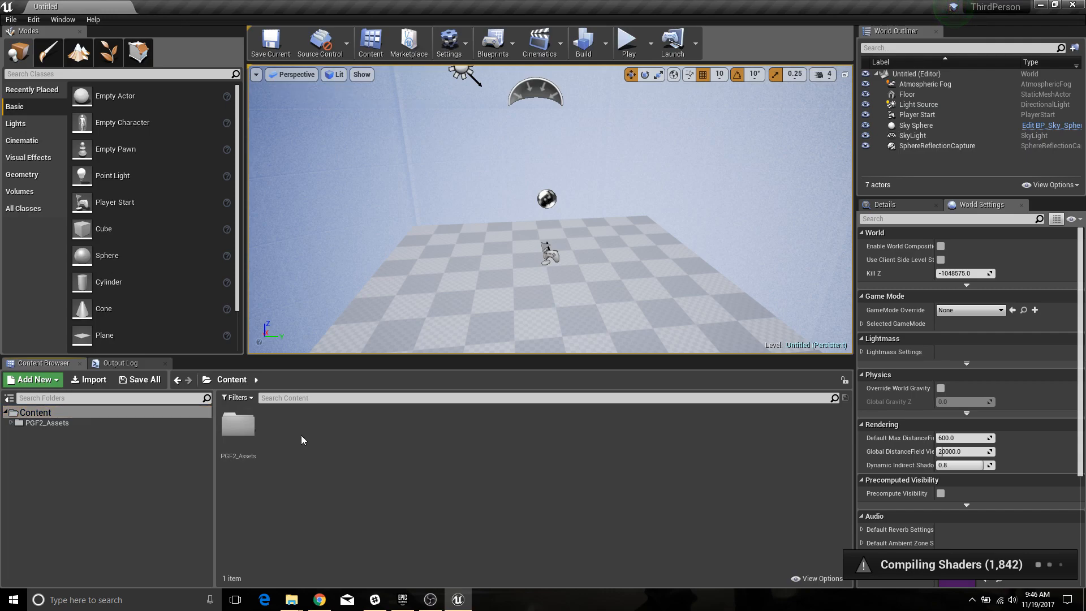
pyautogui.rightClick(302, 437)
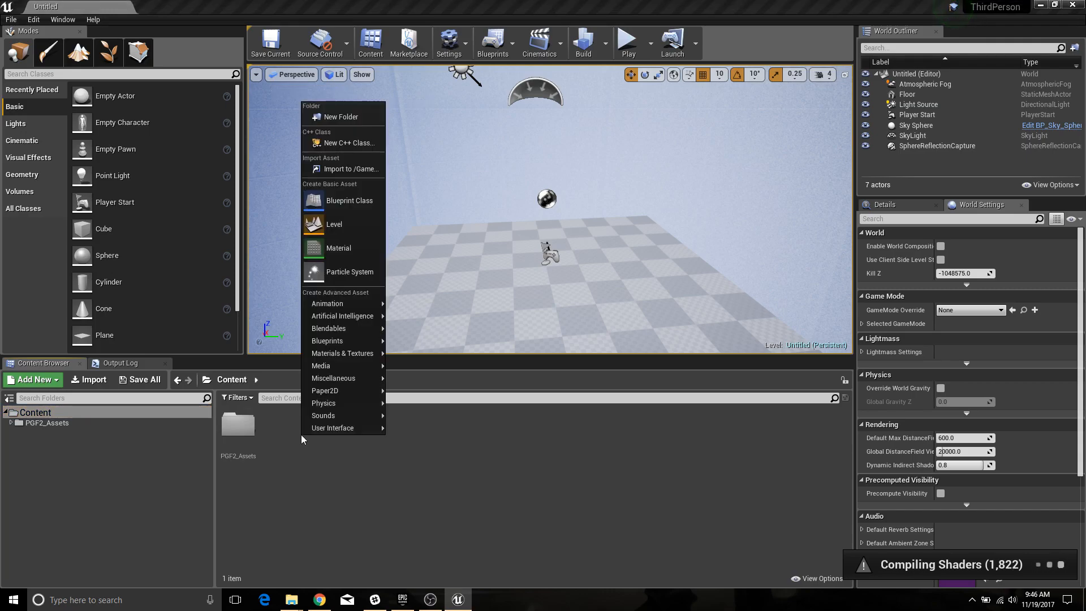
pyautogui.click(349, 117)
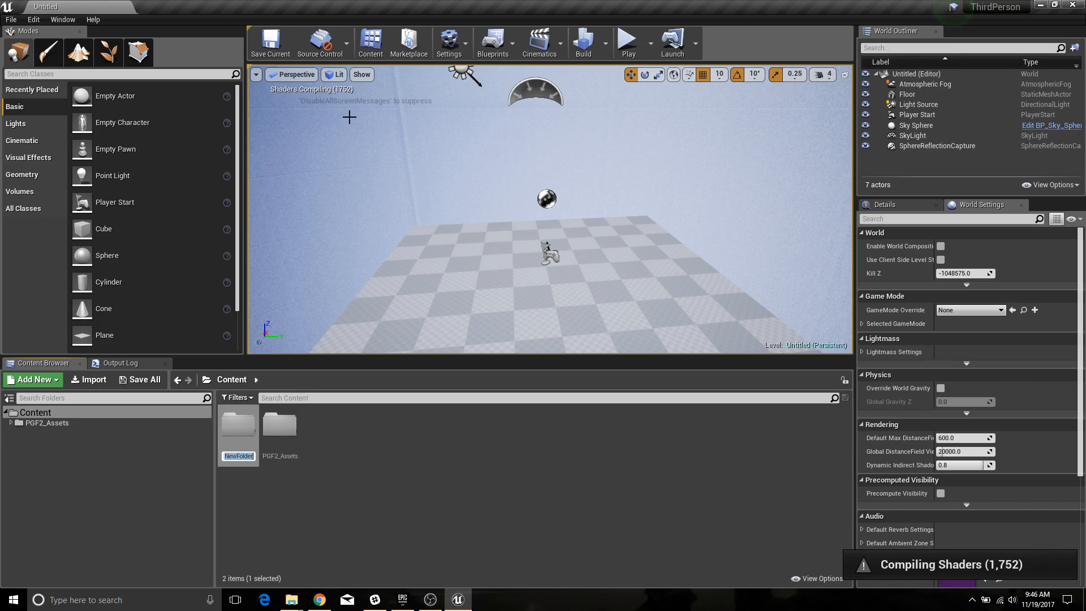
pyautogui.write('Lebo')
pyautogui.write('Michael')
pyautogui.press('Return')
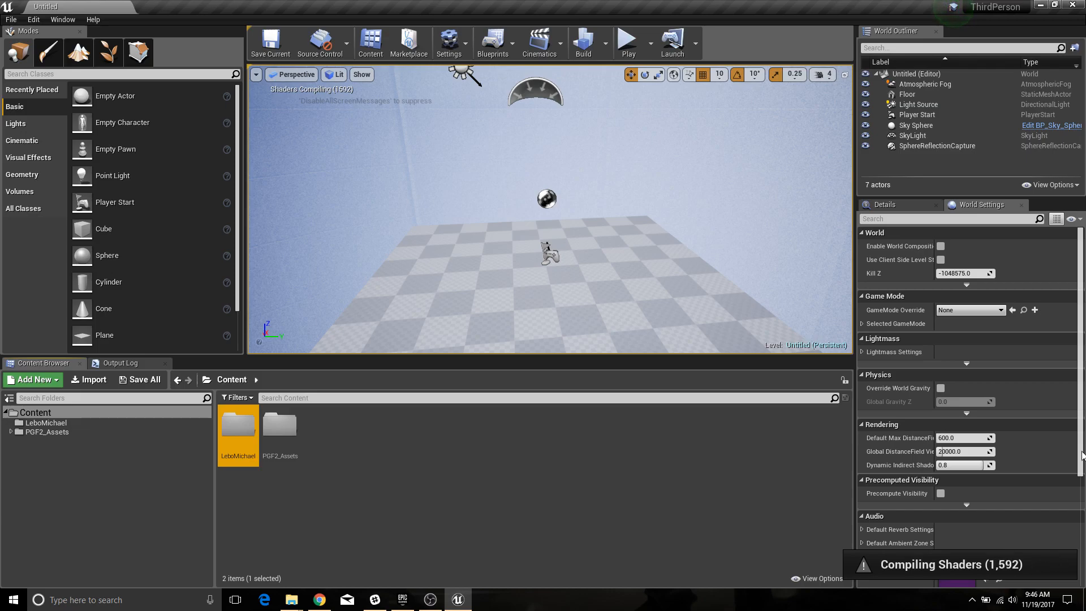
# Open the personal folder and move the viewport camera toward the floor to select it
pyautogui.doubleClick(232, 428)
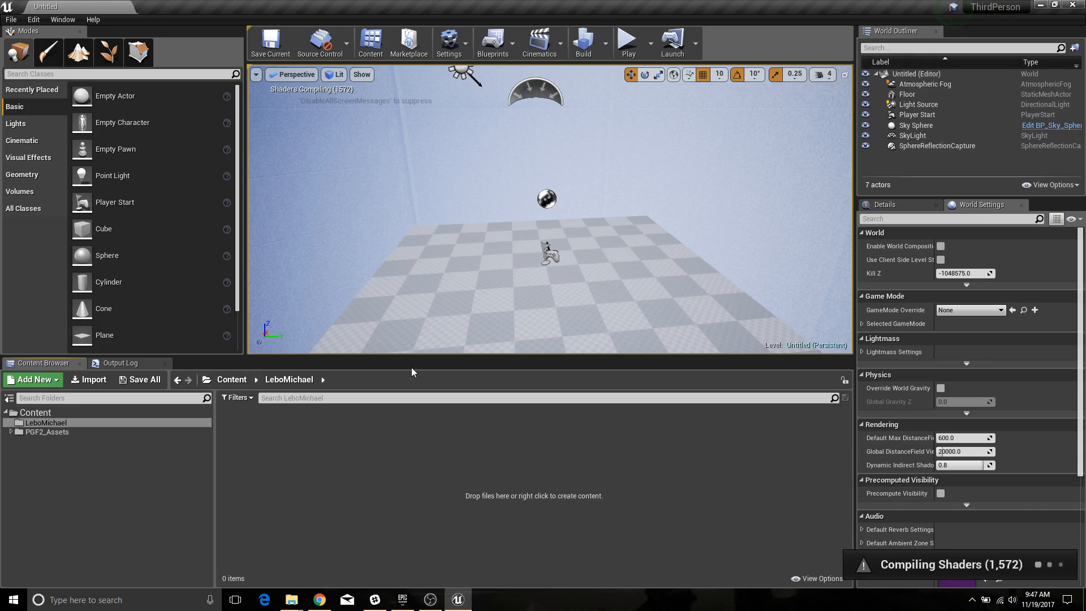
pyautogui.moveTo(588, 288); pyautogui.dragTo(624, 292, button='right')
pyautogui.press('w')
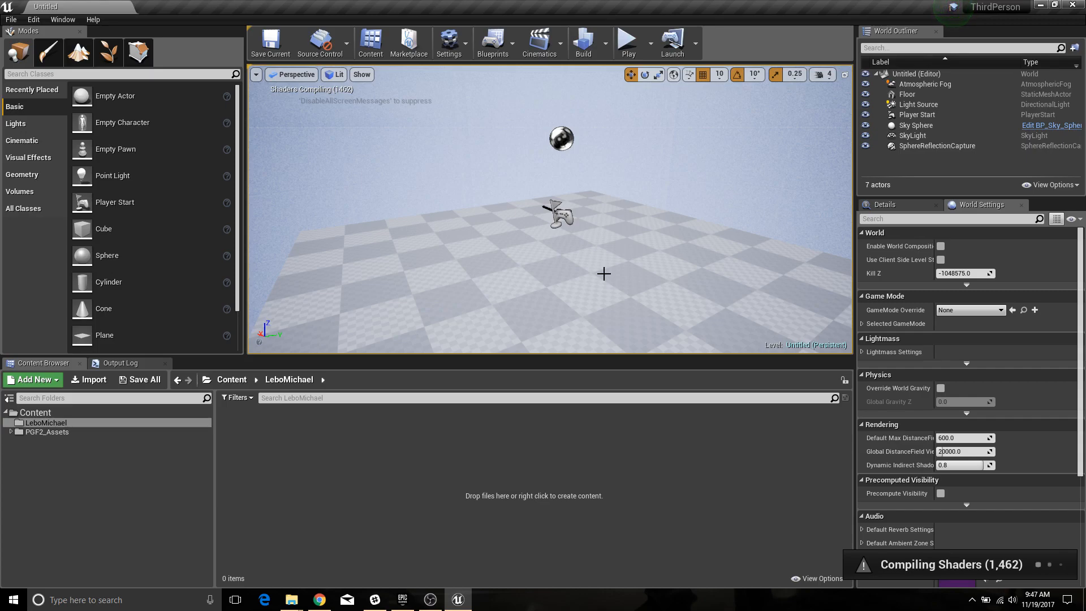
pyautogui.moveTo(569, 268); pyautogui.dragTo(566, 269, button='right')
pyautogui.click(569, 269)
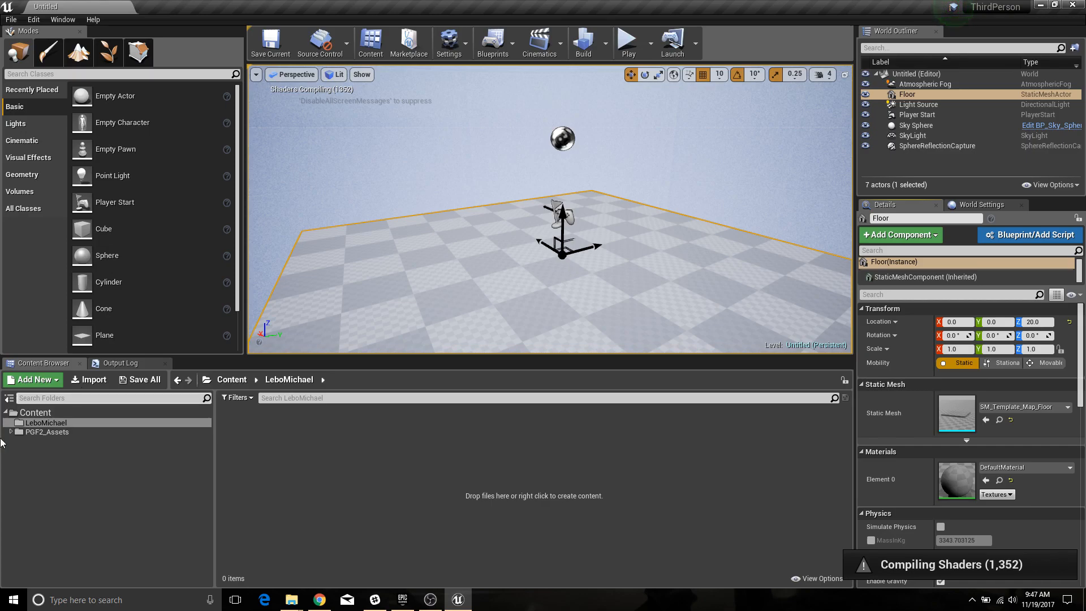
# Create a folder named Art inside the personal folder and open it
pyautogui.click(40, 423)
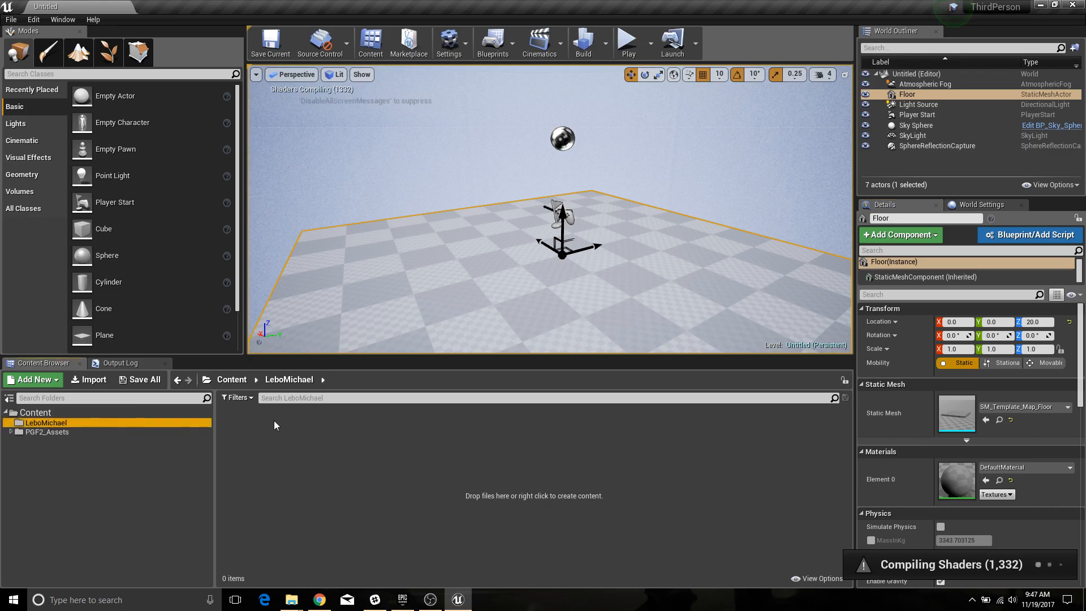
pyautogui.rightClick(265, 443)
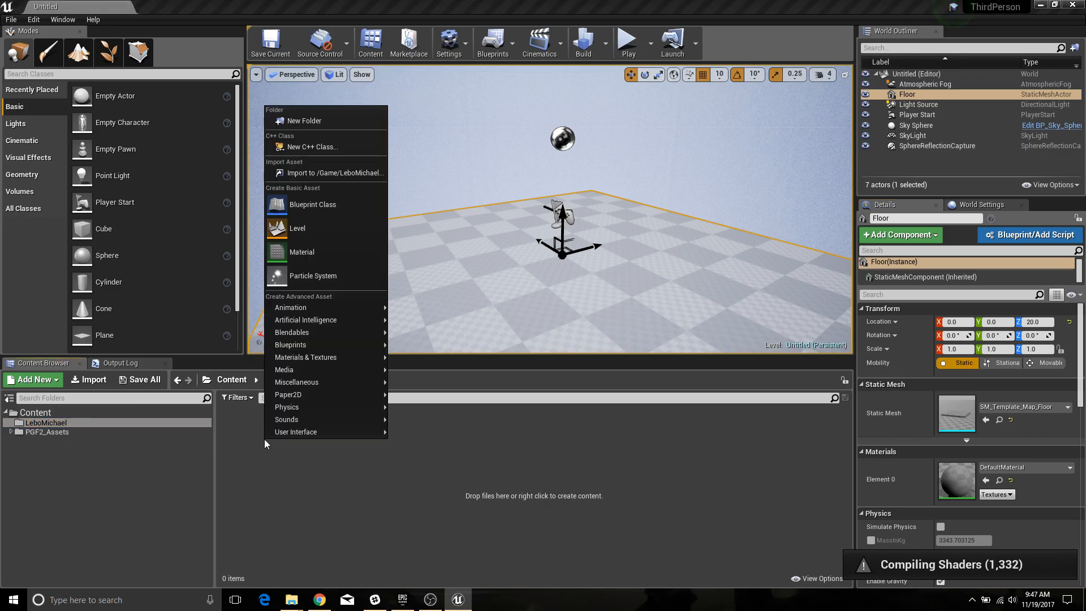
pyautogui.click(304, 119)
pyautogui.write('Art')
pyautogui.press('Return')
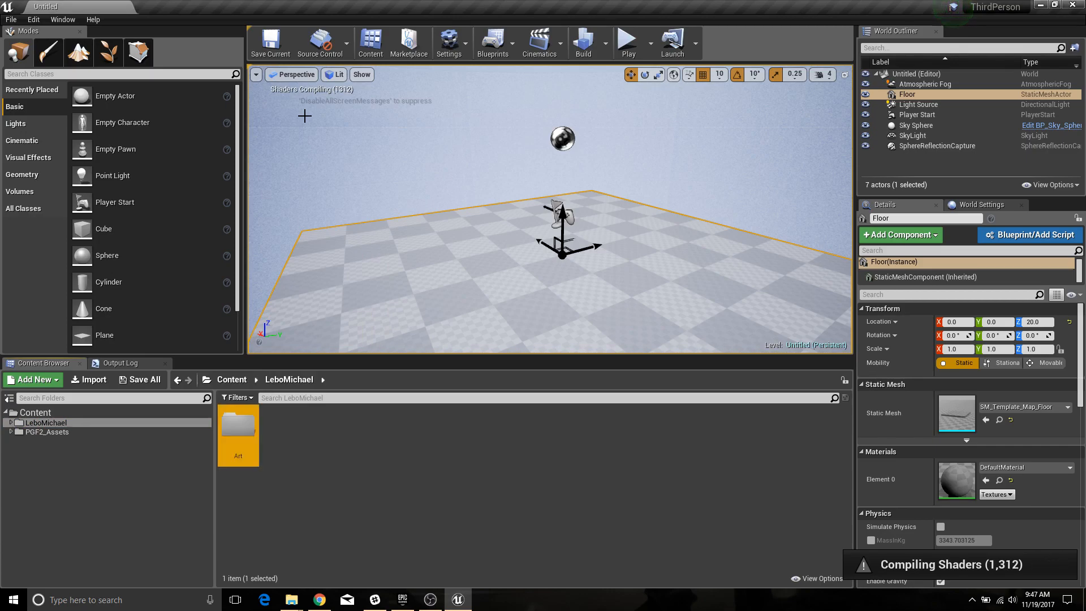
pyautogui.doubleClick(242, 424)
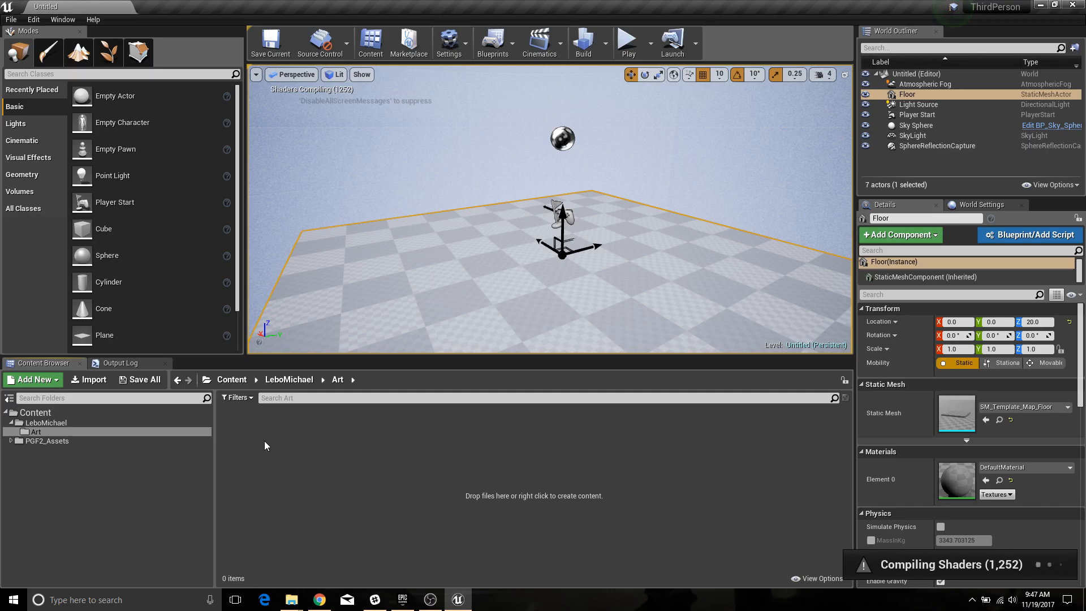
# Create a new Material asset in the Art folder named M_Floor
pyautogui.rightClick(264, 439)
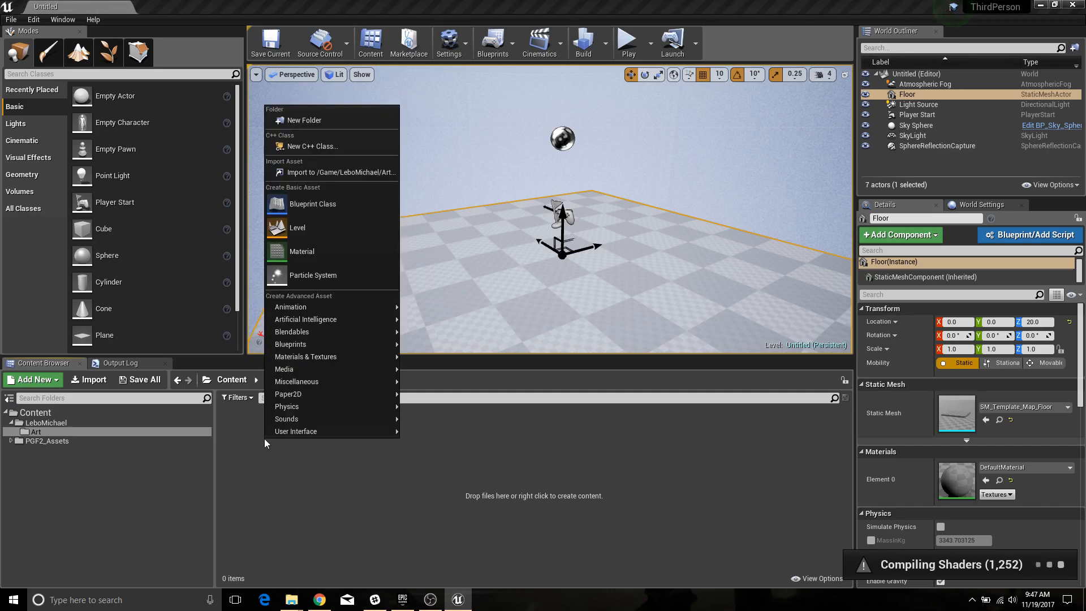
pyautogui.click(331, 246)
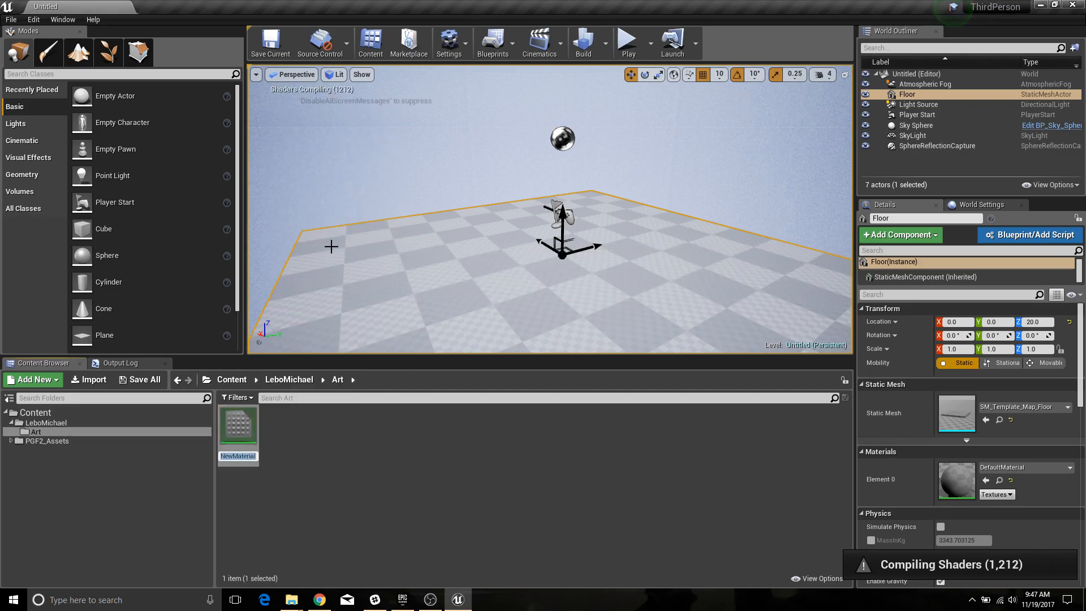
pyautogui.write('M_Floor')
pyautogui.press('Return')
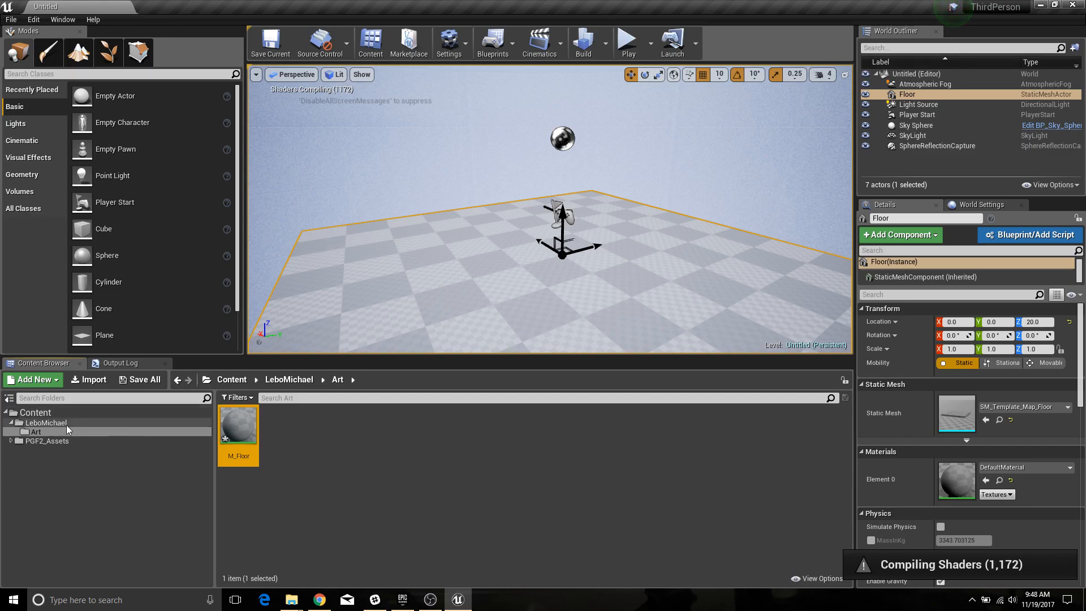
# Open M_Floor in the material editor and maximize its window
pyautogui.doubleClick(242, 427)
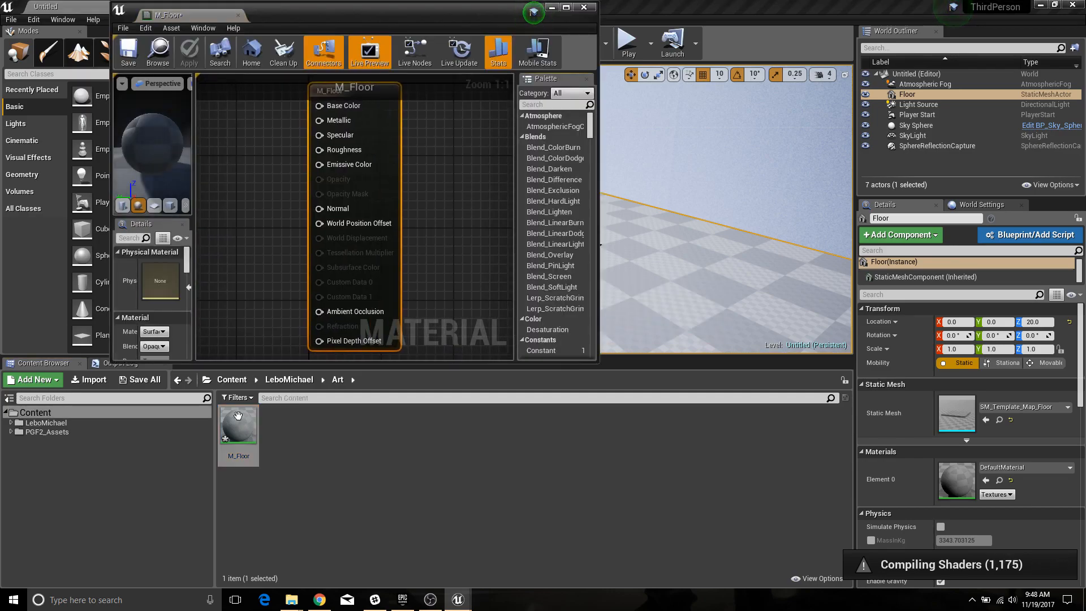
pyautogui.moveTo(263, 8); pyautogui.dragTo(229, 117)
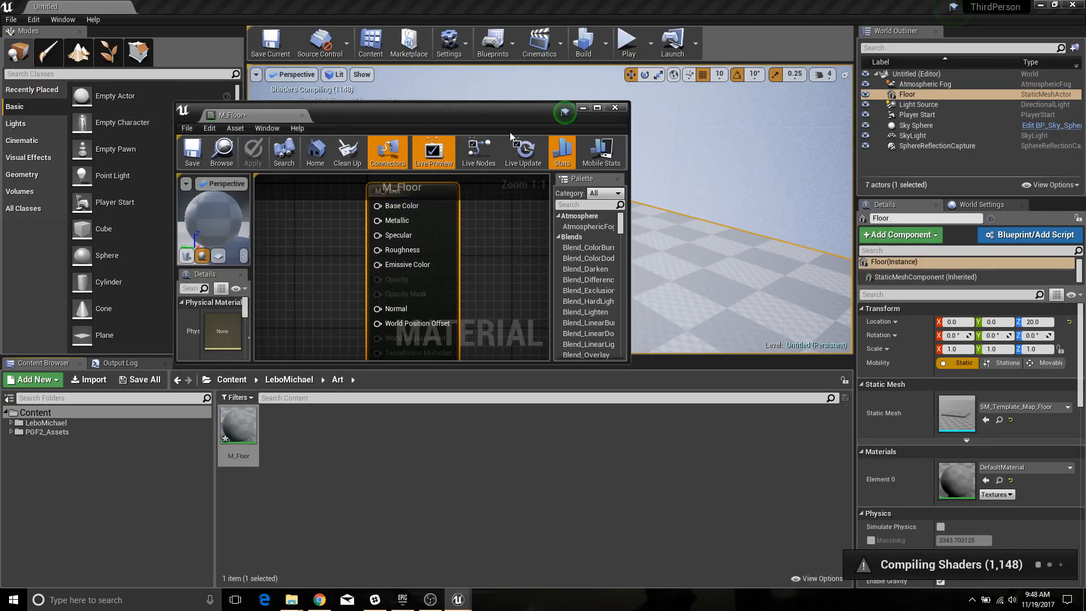
pyautogui.doubleClick(596, 107)
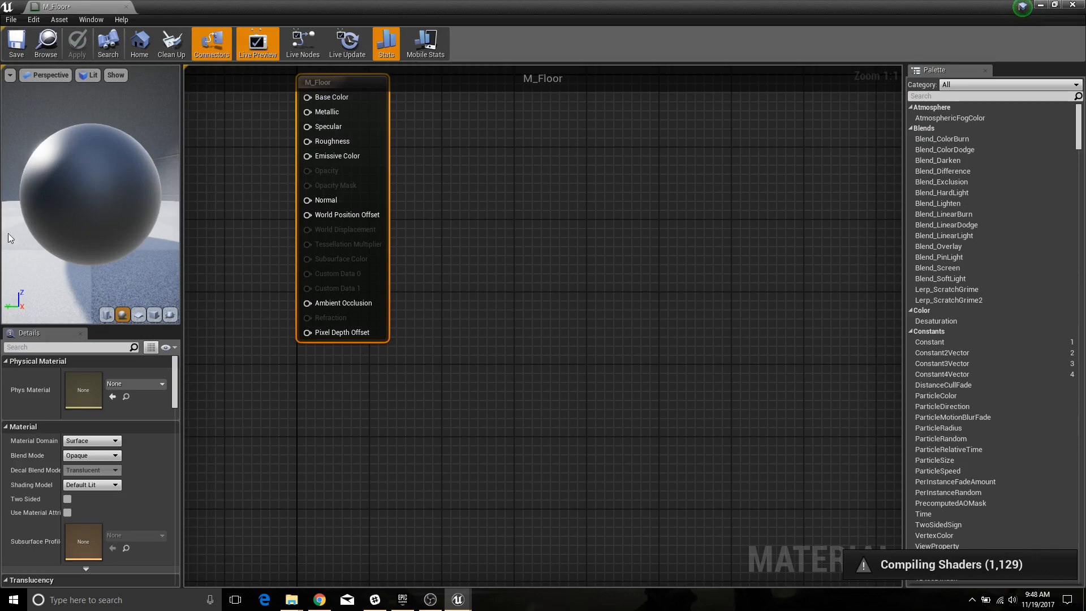
pyautogui.moveTo(459, 599)
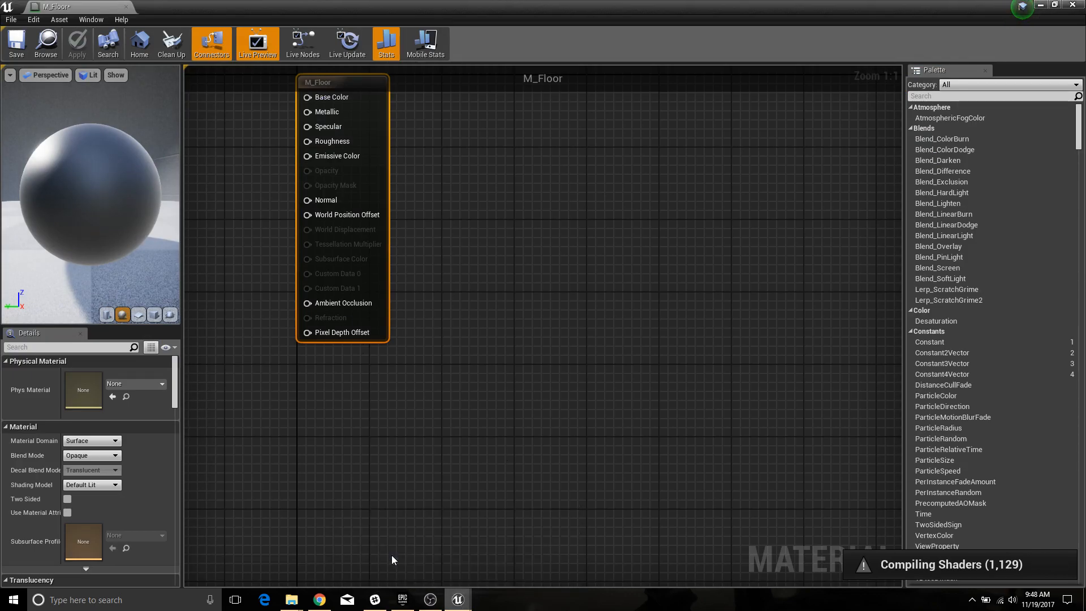
pyautogui.moveTo(559, 5); pyautogui.dragTo(593, 57)
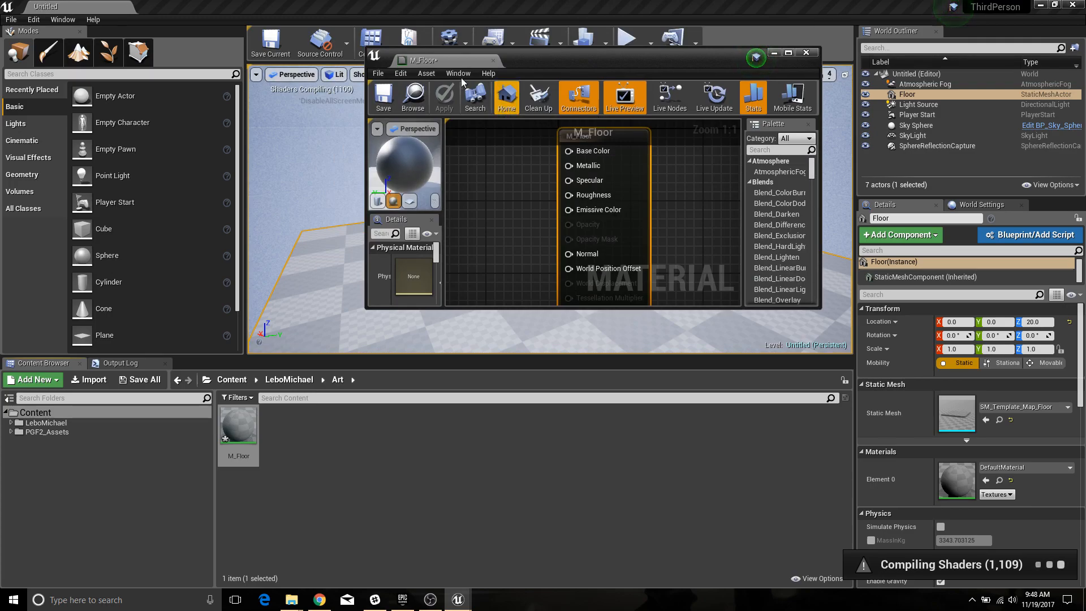
pyautogui.doubleClick(450, 62)
# Centre the M_Floor node and dock the material editor as a tab beside Untitled
pyautogui.click(108, 8)
pyautogui.click(186, 7)
pyautogui.click(99, 8)
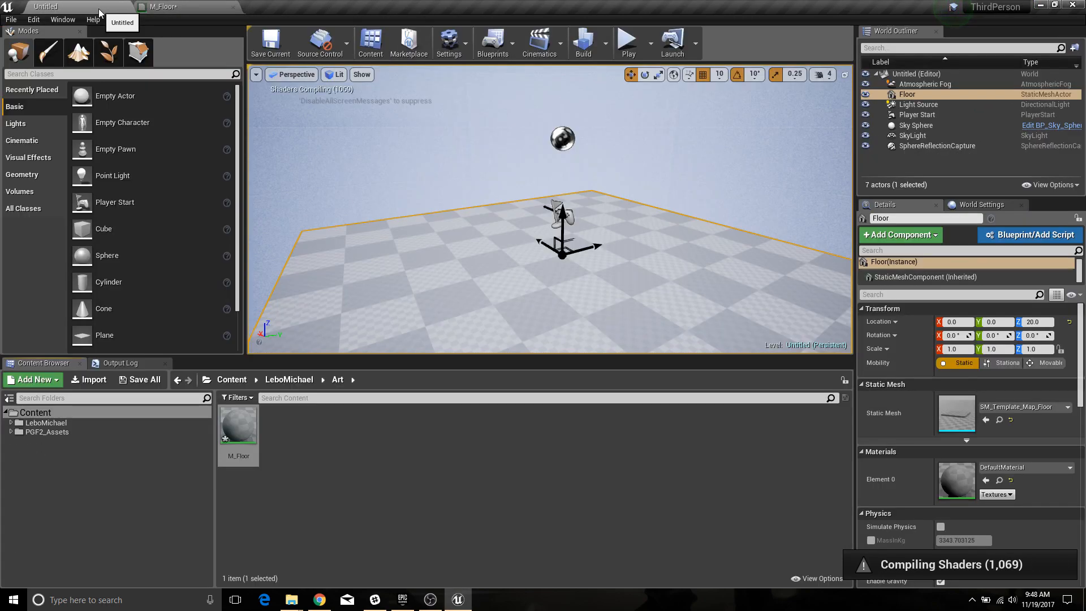
pyautogui.click(184, 7)
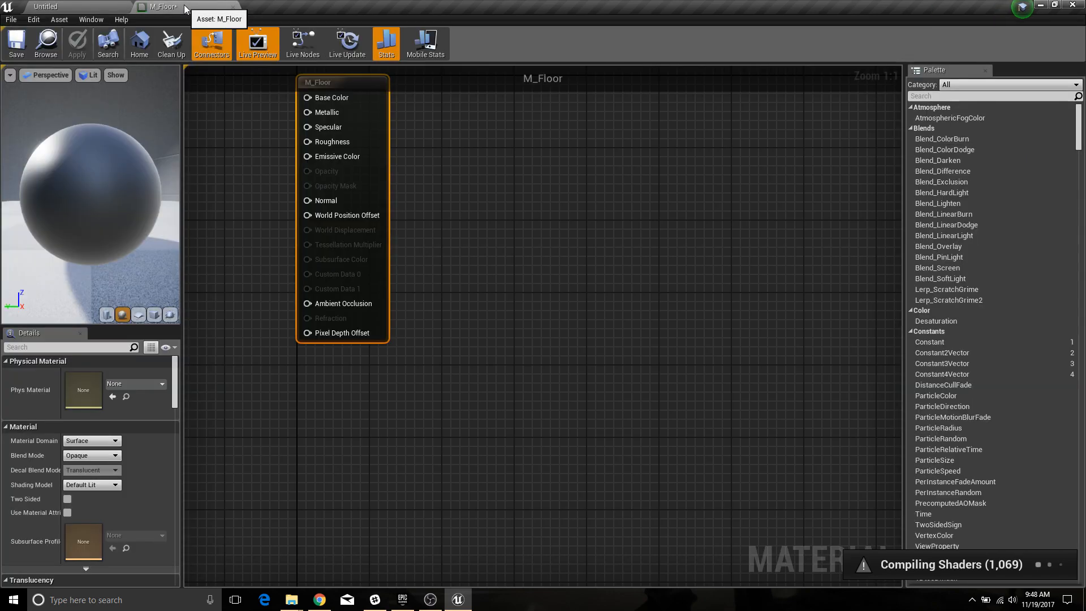
pyautogui.moveTo(456, 182); pyautogui.dragTo(688, 250, button='right')
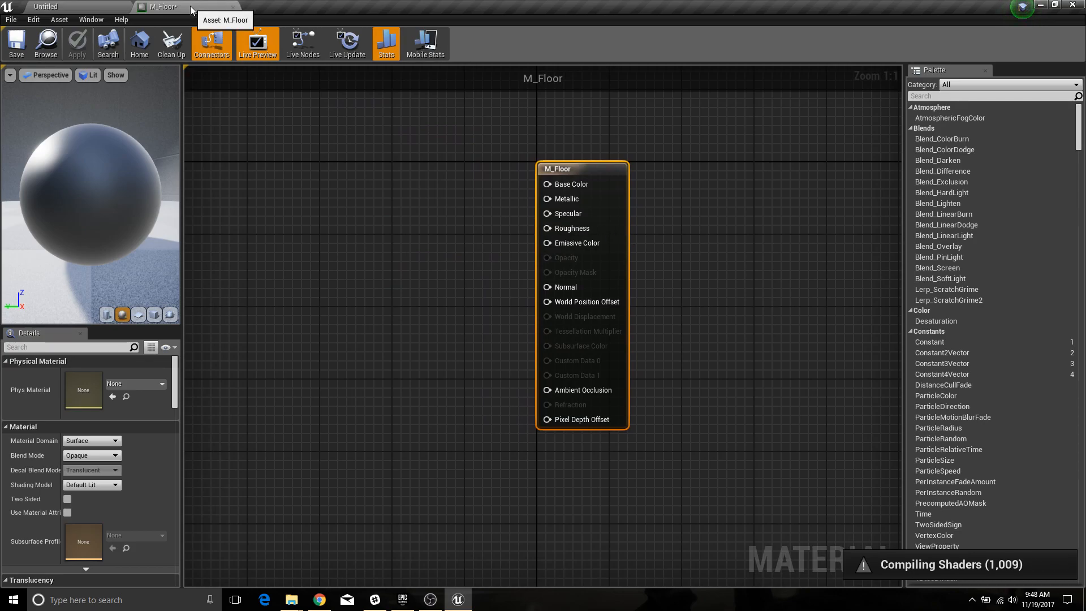
pyautogui.moveTo(191, 5); pyautogui.dragTo(257, 103)
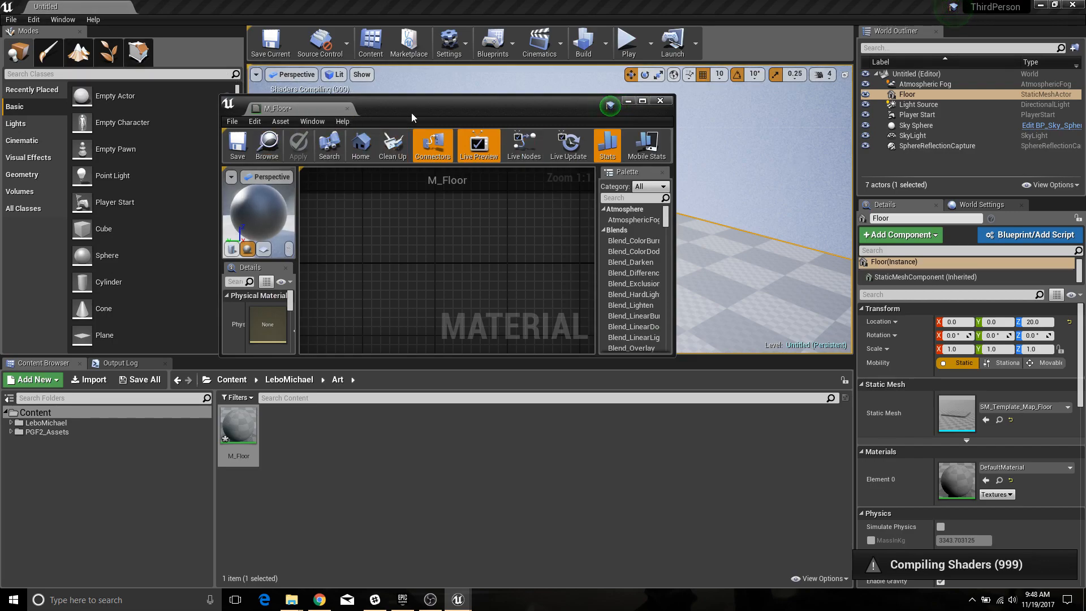
pyautogui.moveTo(386, 113); pyautogui.dragTo(144, 13)
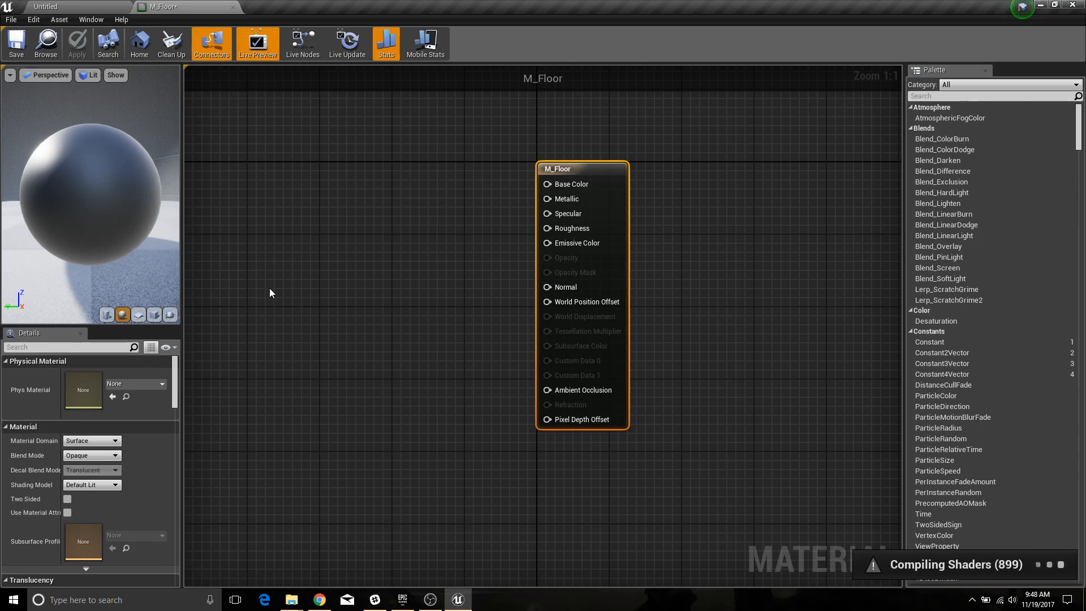
# Switch the material preview from a sphere to the cube primitive
pyautogui.click(155, 314)
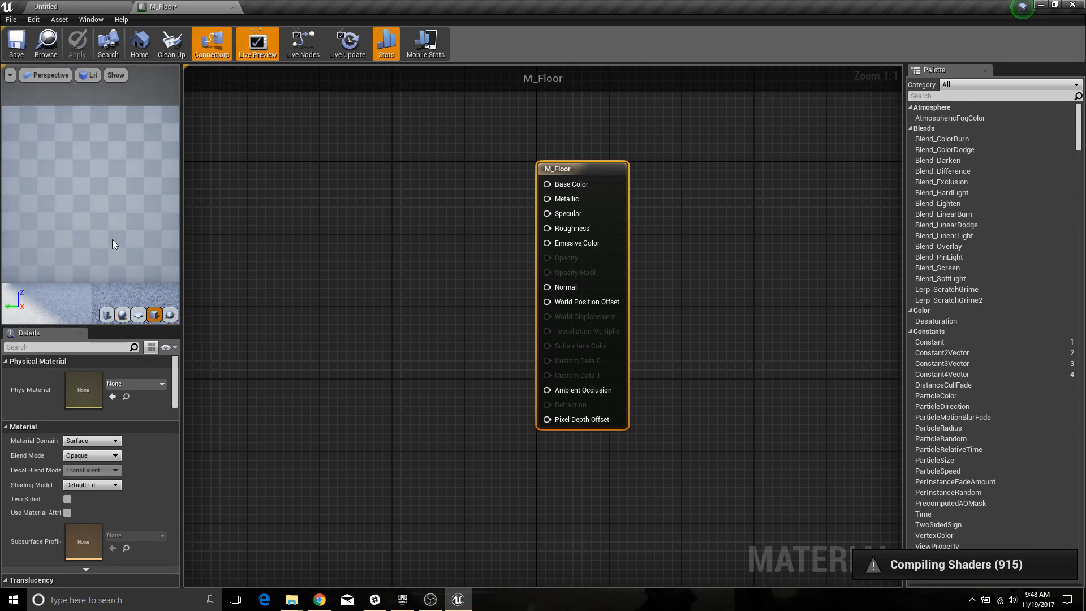
pyautogui.scroll(-5, 112, 239)
pyautogui.scroll(2, 112, 239)
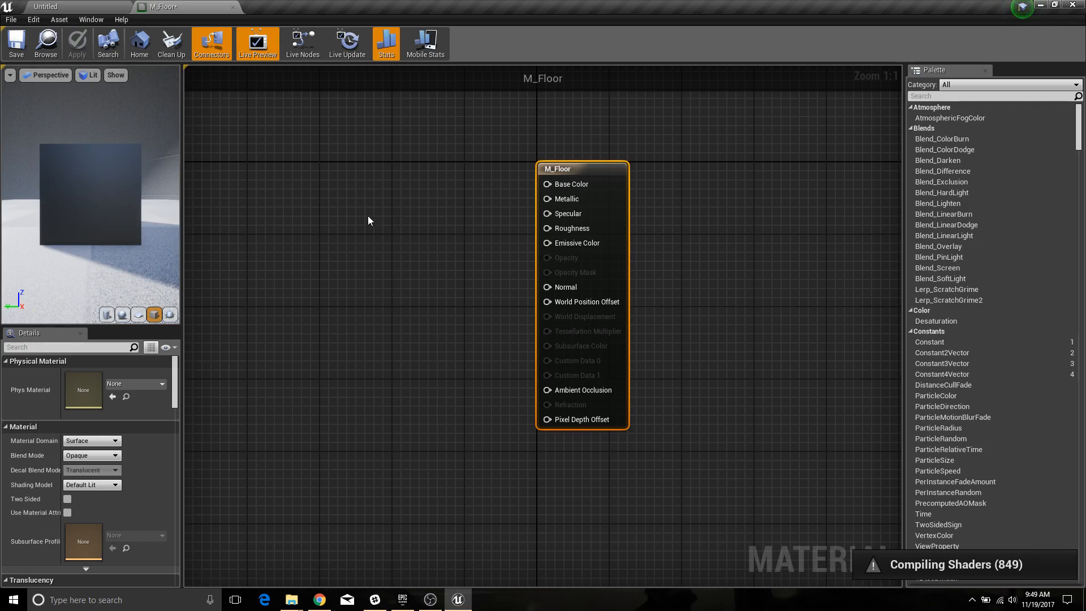
pyautogui.rightClick(360, 184)
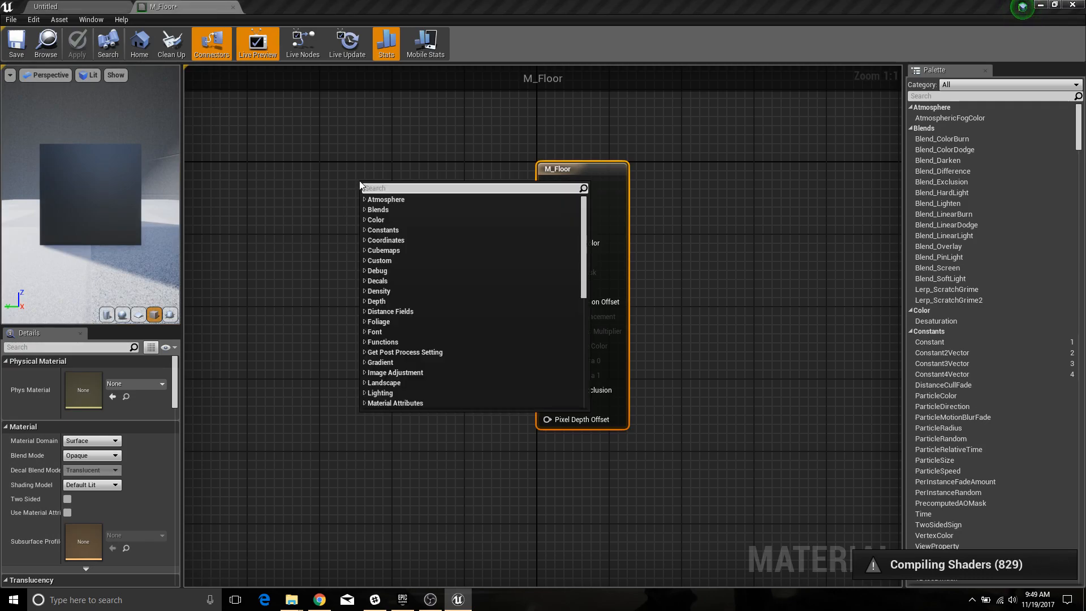
# Add a TextureSample node by searching 'texture' and wire its RGB output to Base Color
pyautogui.write('texture')
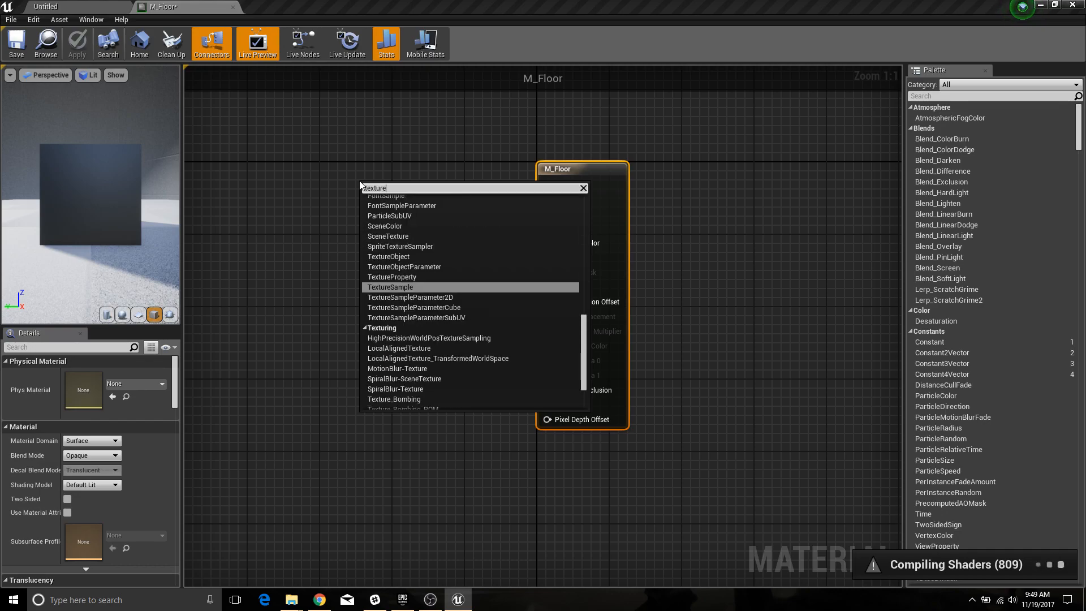
pyautogui.click(400, 287)
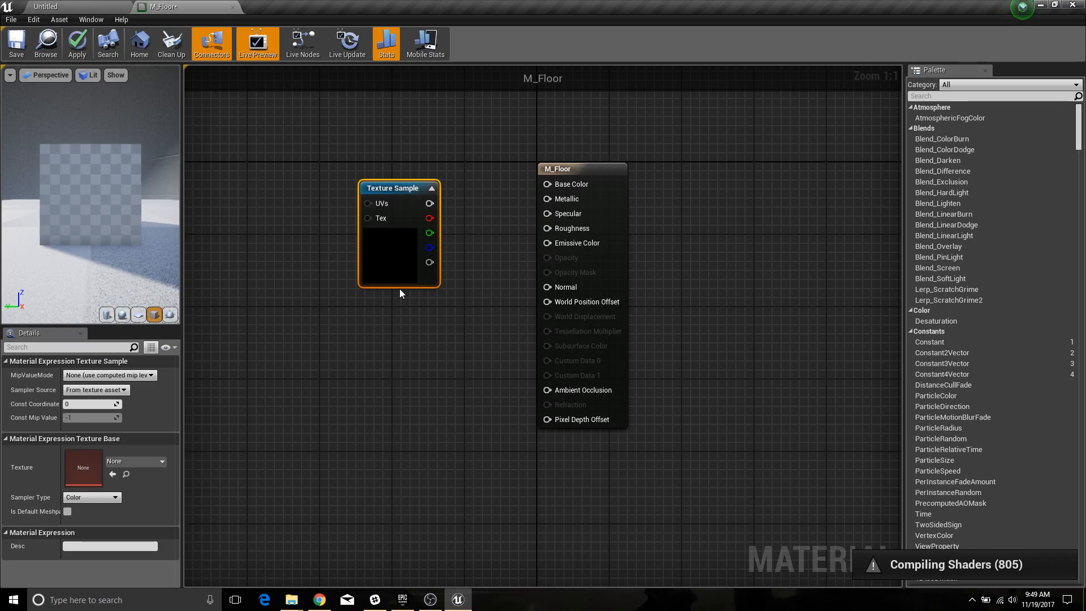
pyautogui.moveTo(375, 188); pyautogui.dragTo(362, 178)
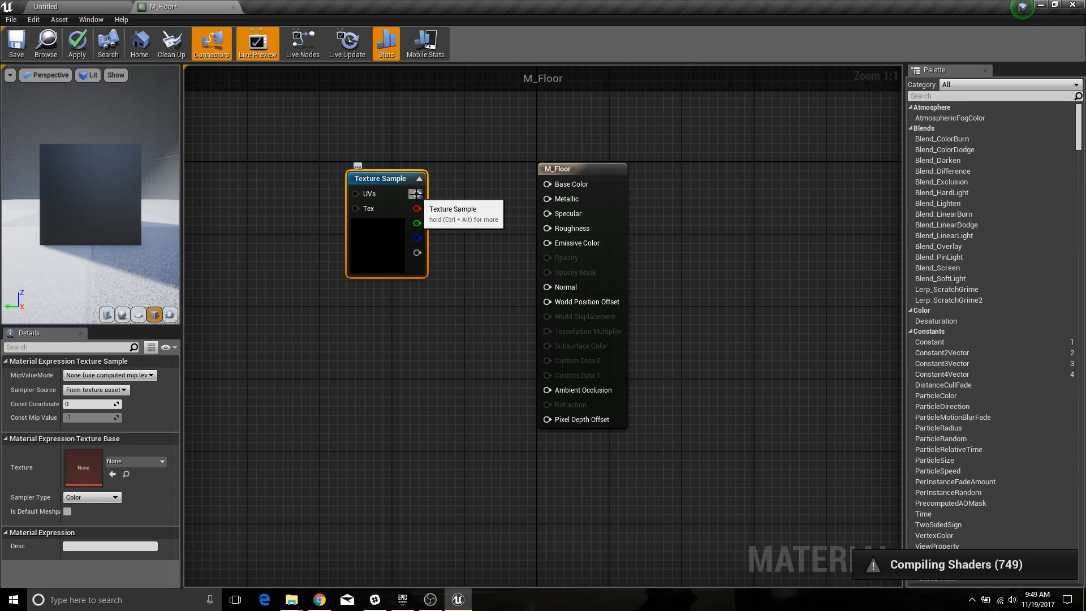
pyautogui.moveTo(416, 193); pyautogui.dragTo(547, 184)
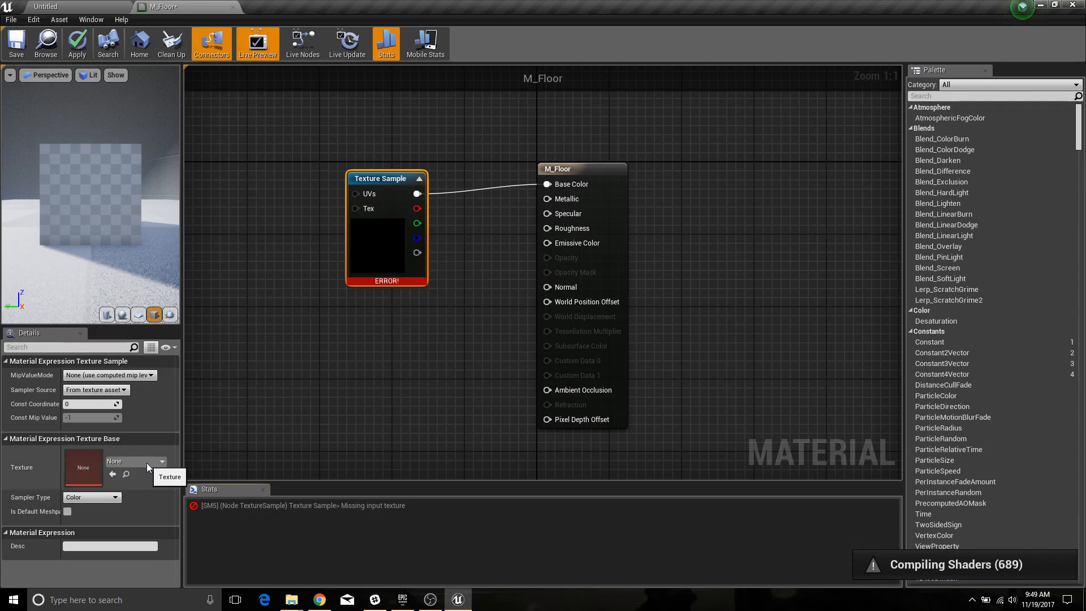
# Assign T_Checkers as the Texture Sample's texture and save M_Floor
pyautogui.click(162, 464)
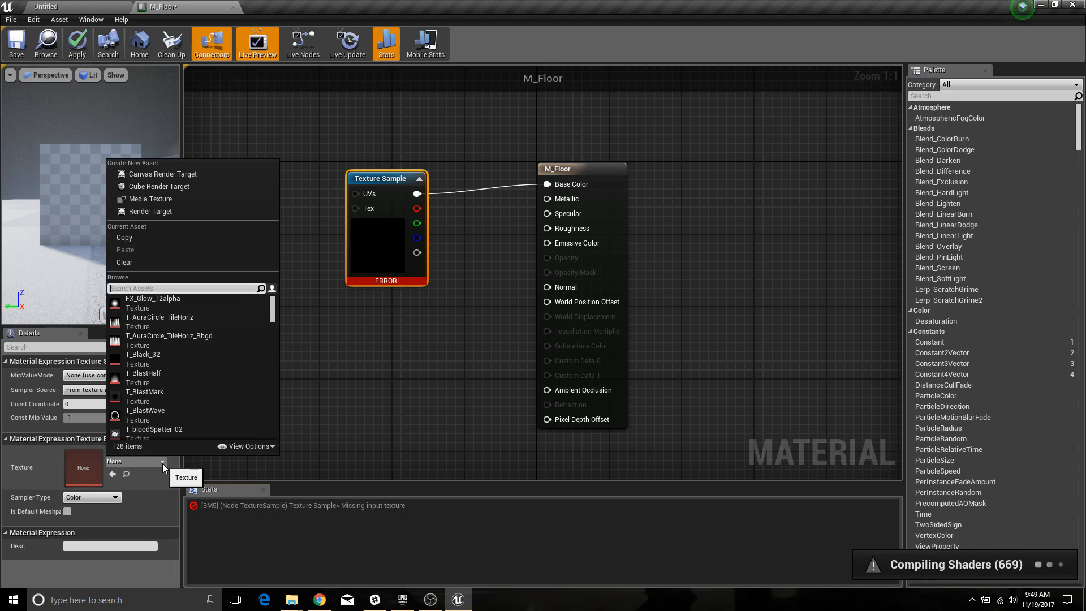
pyautogui.write('t_che')
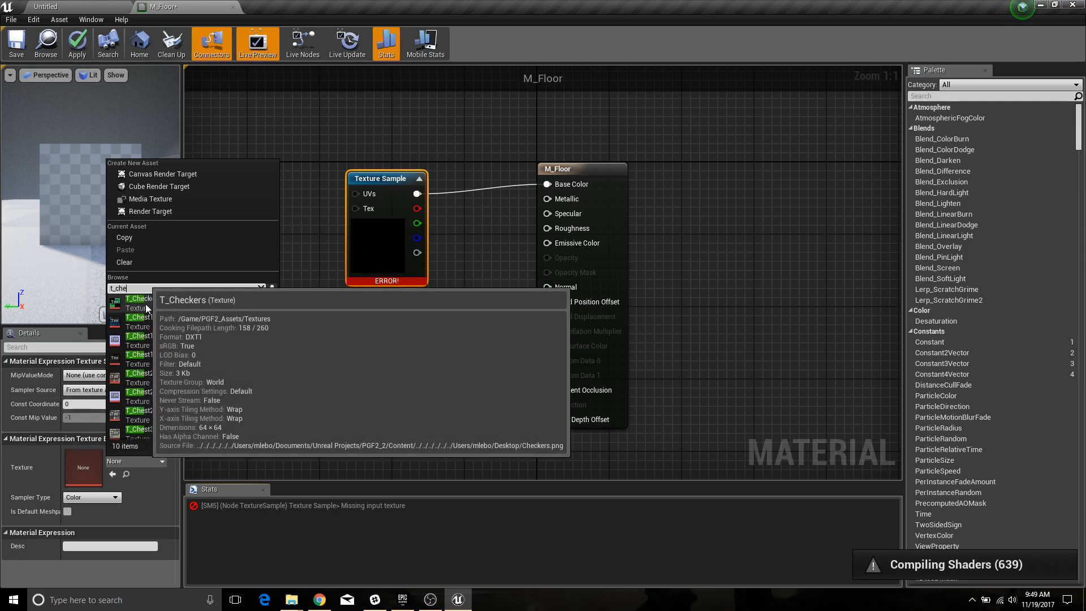
pyautogui.click(147, 304)
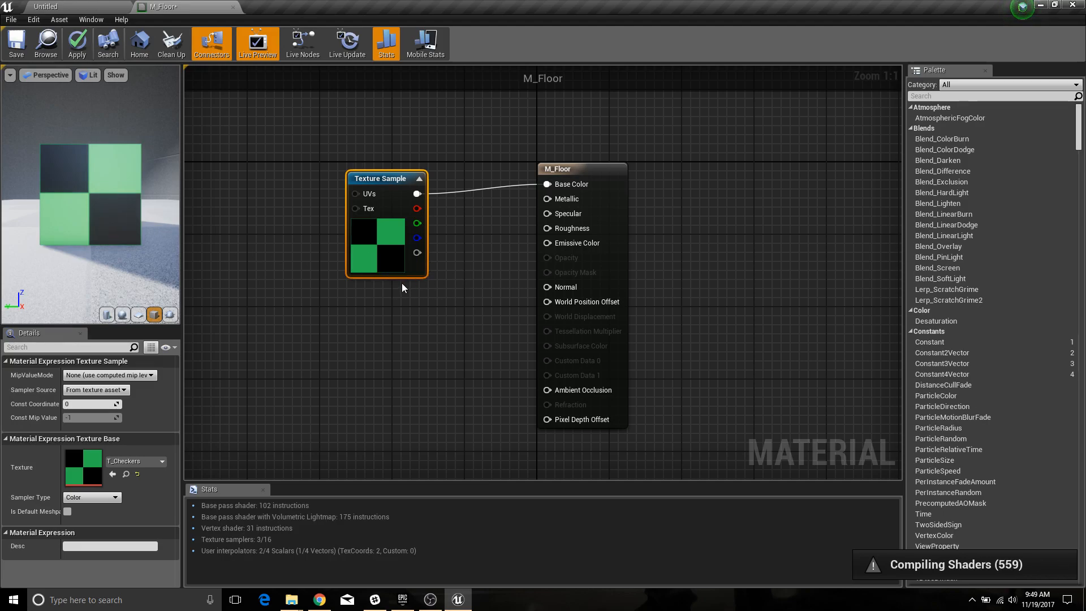
pyautogui.click(17, 44)
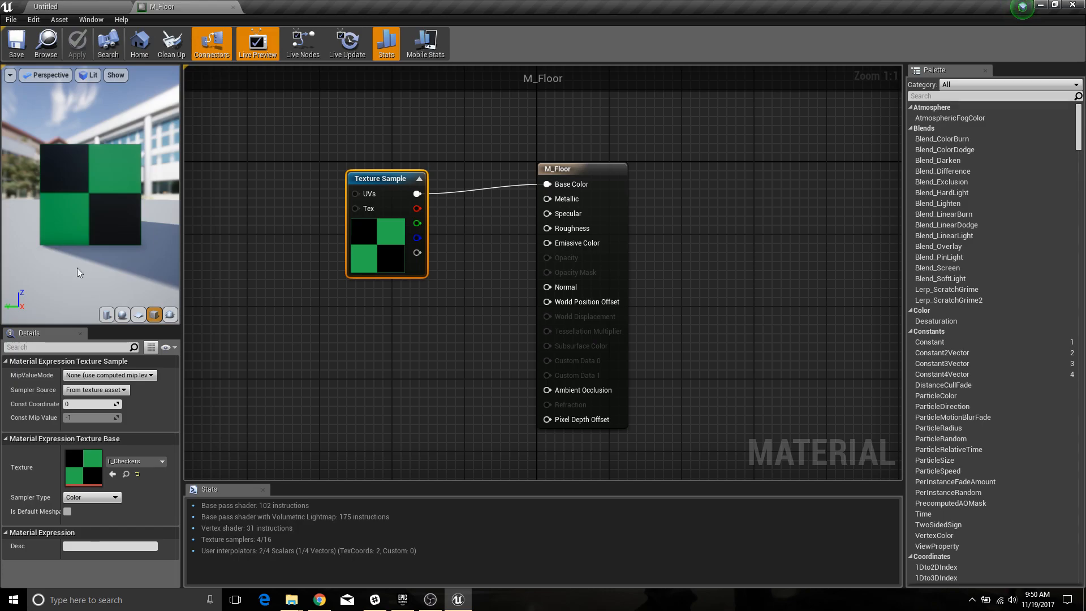
# Zoom and orbit the material preview to view the checker cube at an angle
pyautogui.moveTo(61, 201)
pyautogui.mouseDown(button='right')
pyautogui.moveTo(61, 227)
pyautogui.moveTo(40, 202)
pyautogui.mouseUp(button='right')
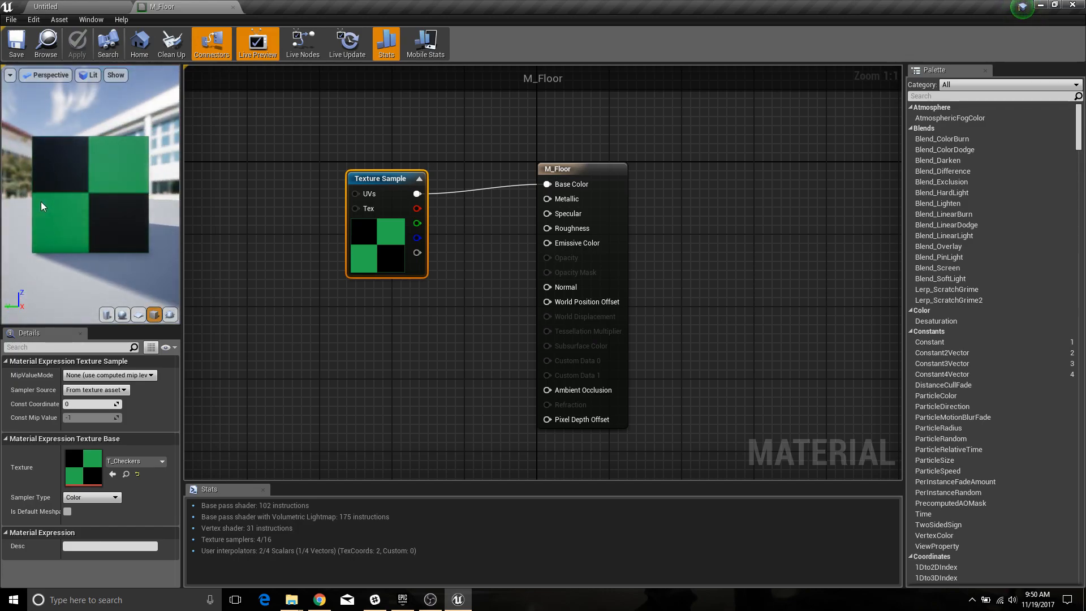
pyautogui.moveTo(79, 175)
pyautogui.mouseDown(button='right')
pyautogui.moveTo(79, 209)
pyautogui.moveTo(80, 176)
pyautogui.mouseUp(button='right')
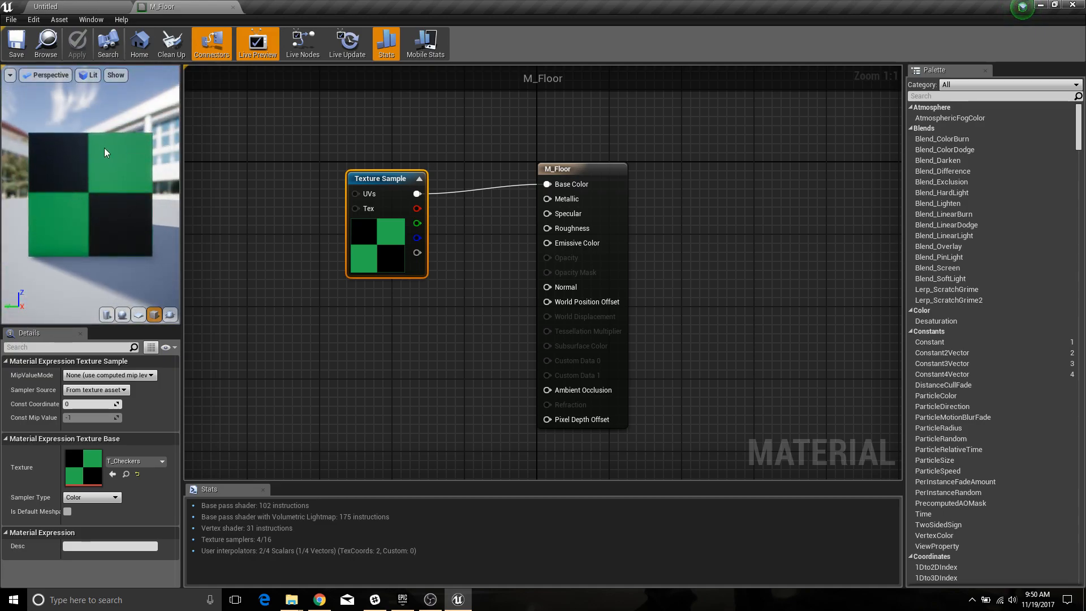
pyautogui.moveTo(104, 148)
pyautogui.mouseDown()
pyautogui.moveTo(149, 148)
pyautogui.moveTo(131, 146)
pyautogui.moveTo(129, 133)
pyautogui.moveTo(134, 147)
pyautogui.moveTo(105, 150)
pyautogui.mouseUp()
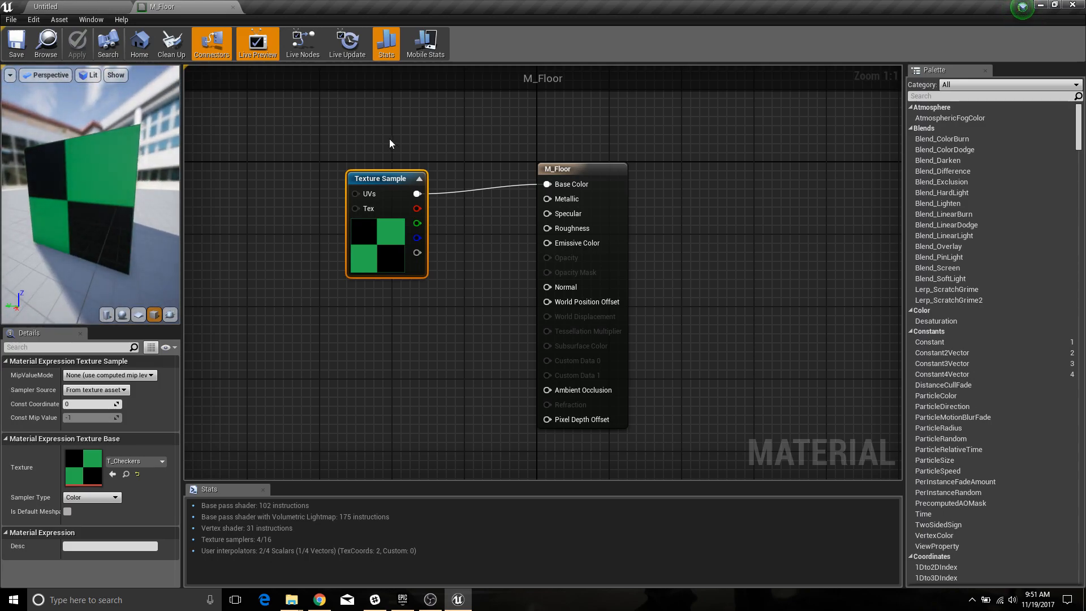
# Use Thumbnail Edit Mode to give M_Floor a rotated cube thumbnail, then select the Floor
pyautogui.click(108, 12)
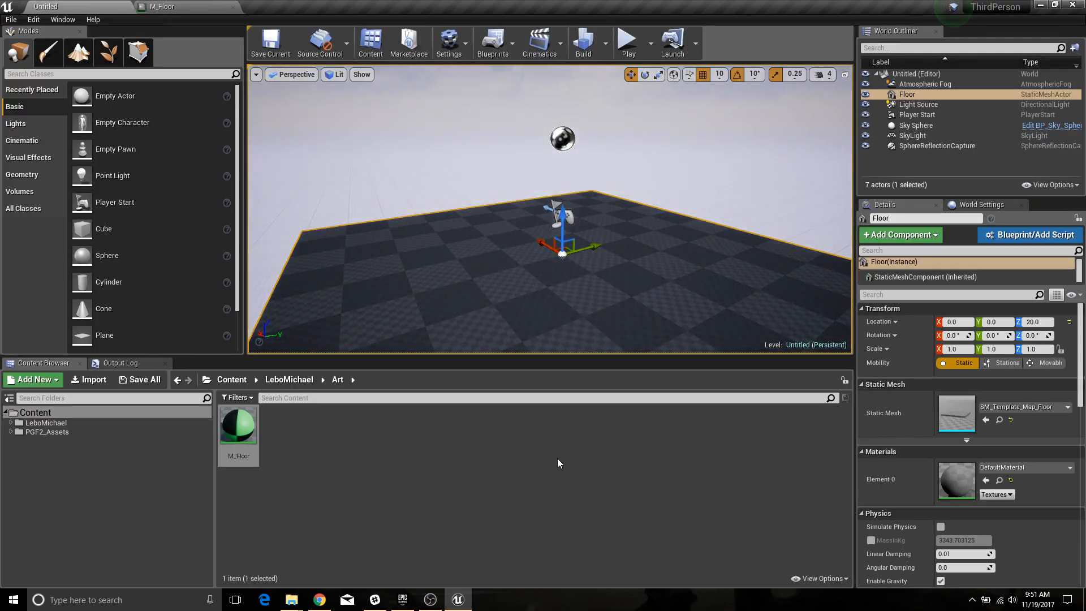
pyautogui.click(836, 580)
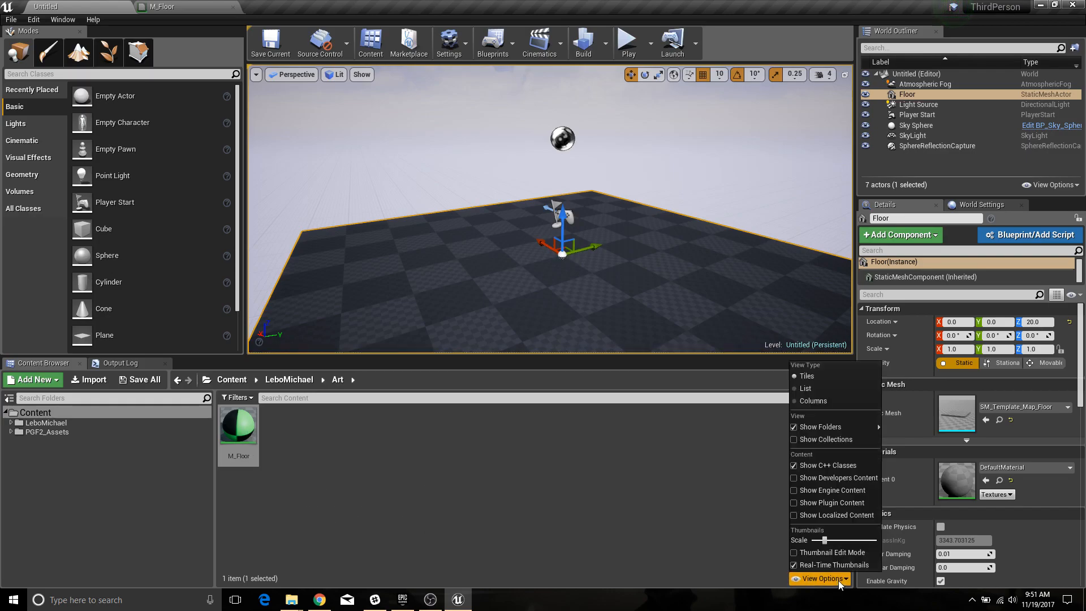
pyautogui.click(840, 552)
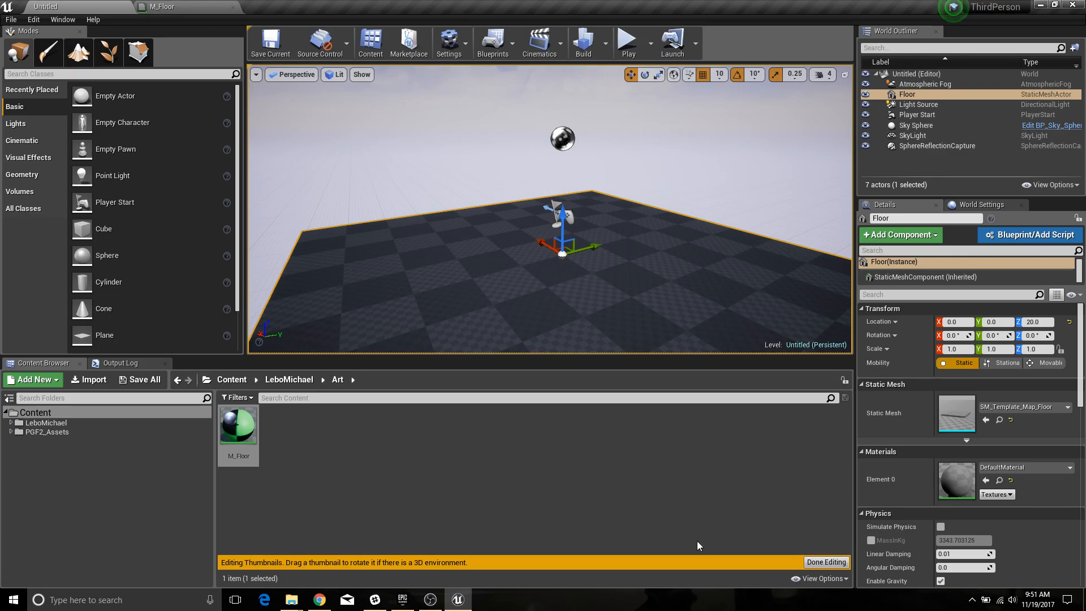
pyautogui.click(232, 425)
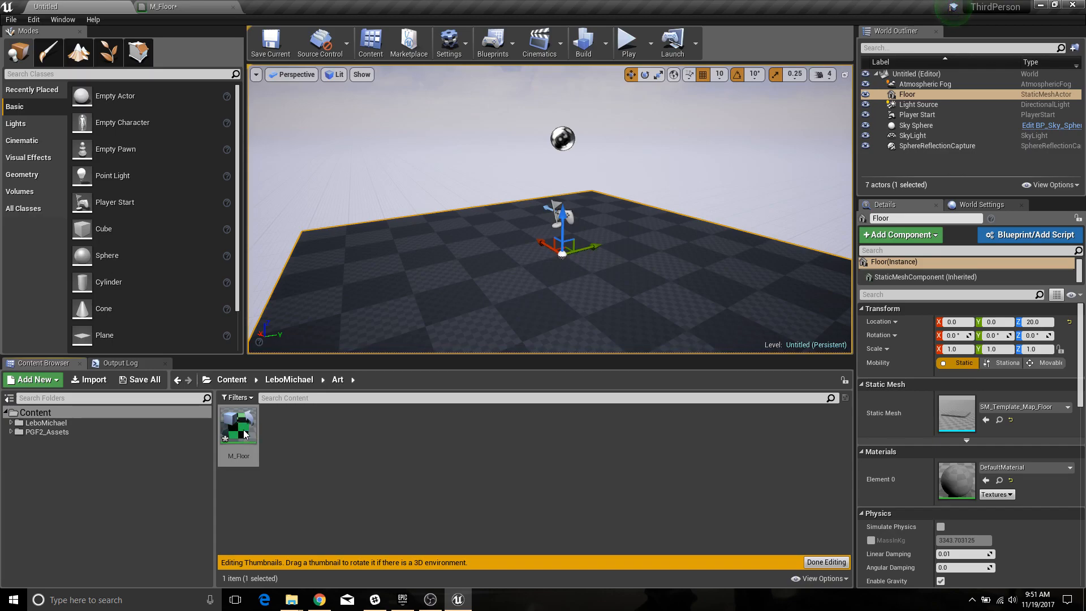
pyautogui.moveTo(238, 426)
pyautogui.mouseDown()
pyautogui.moveTo(253, 431)
pyautogui.moveTo(240, 433)
pyautogui.mouseUp()
pyautogui.click(828, 563)
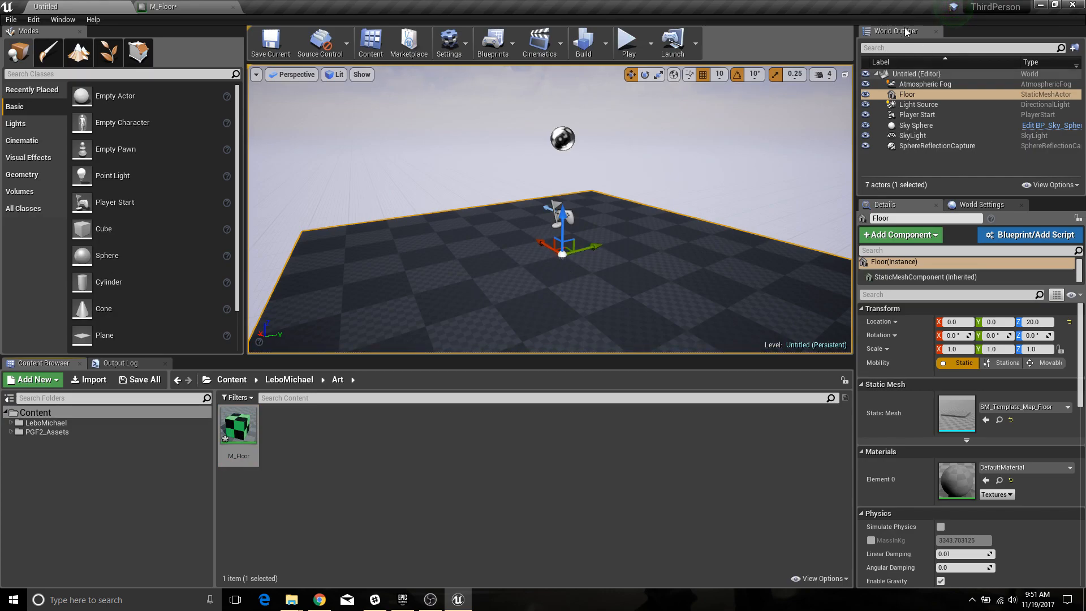
pyautogui.click(912, 105)
# Assign the M_Floor material to the Floor actor's Element 0 slot
pyautogui.click(909, 97)
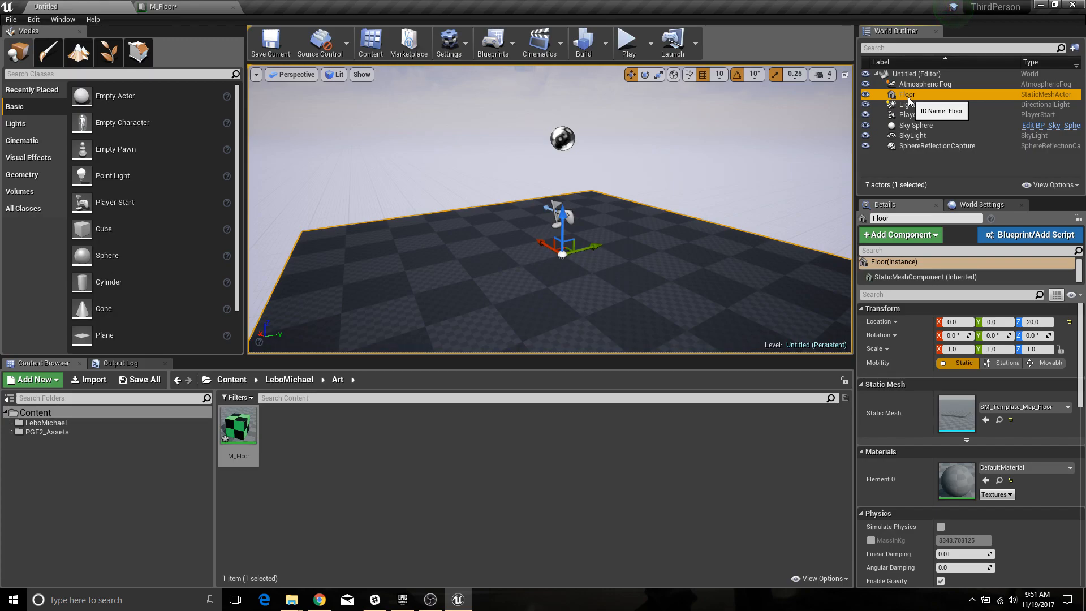
pyautogui.click(1070, 468)
pyautogui.click(885, 484)
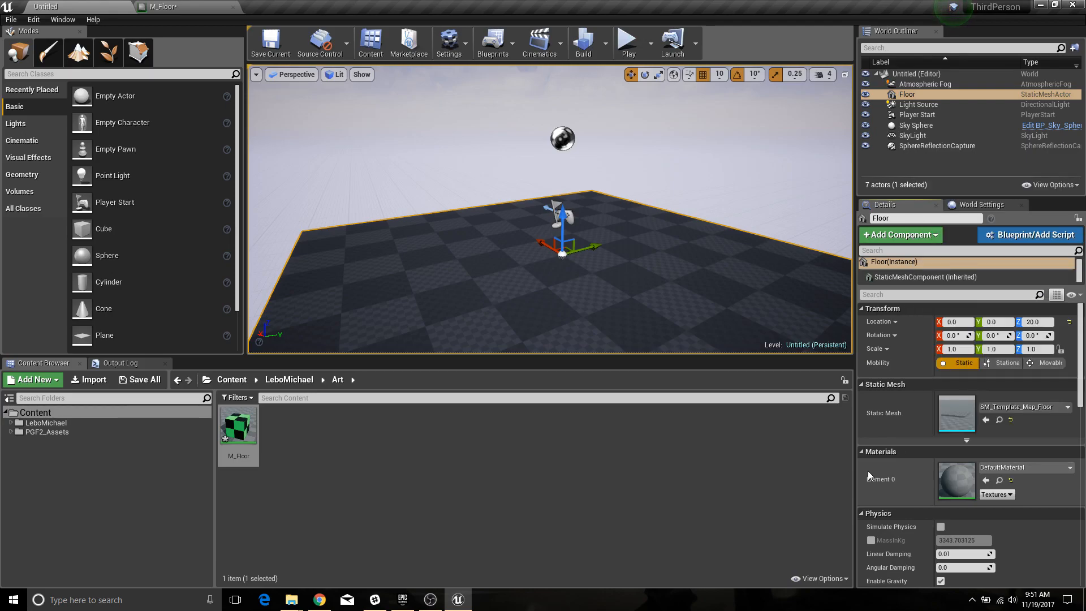
pyautogui.click(1042, 468)
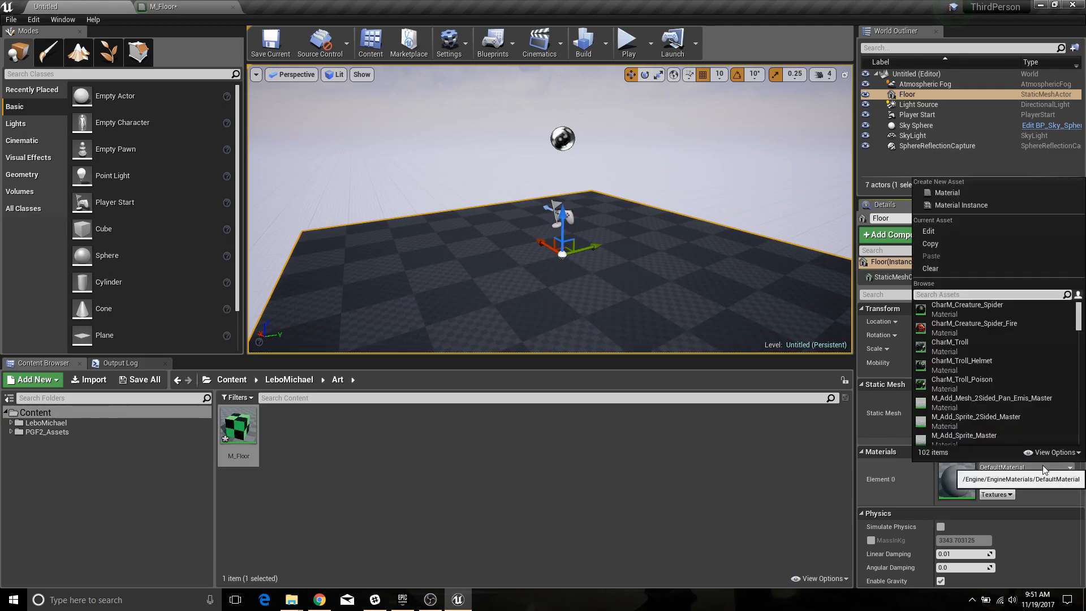
pyautogui.write('M-')
pyautogui.press('BackSpace')
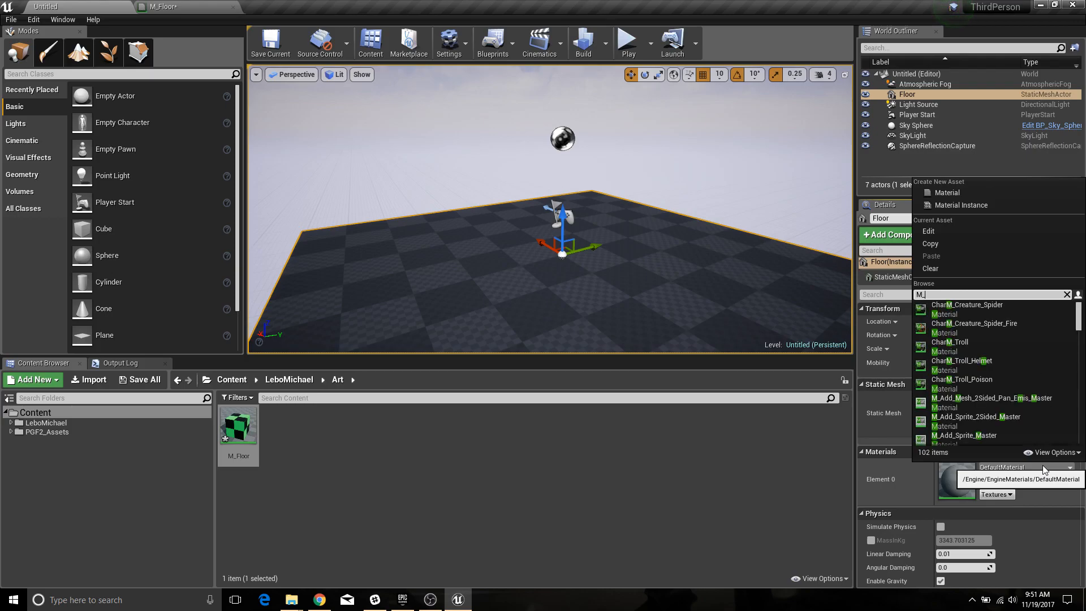
pyautogui.write('_flo')
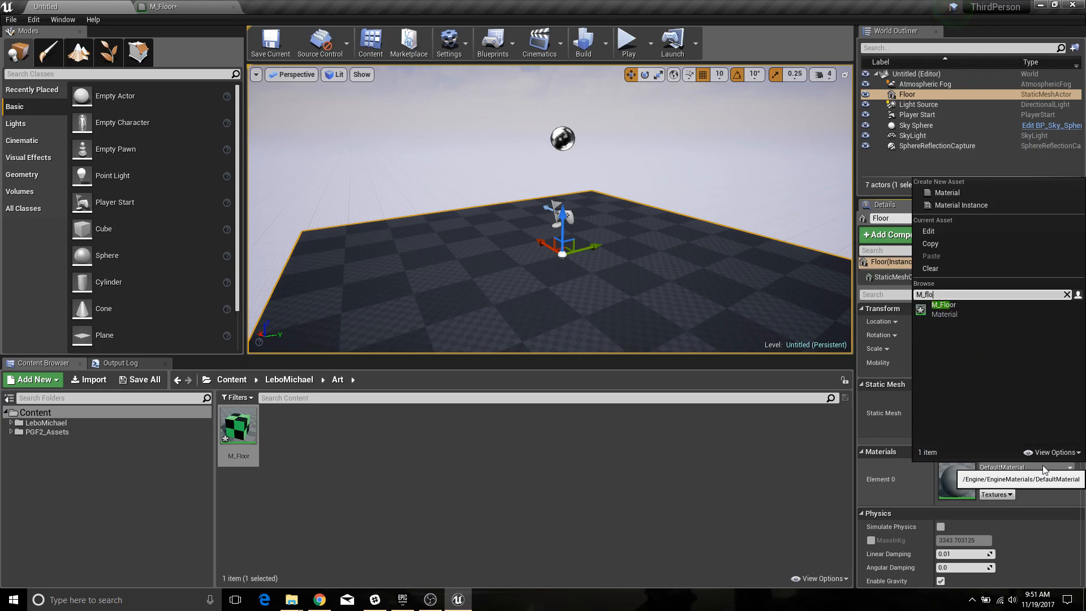
pyautogui.click(944, 308)
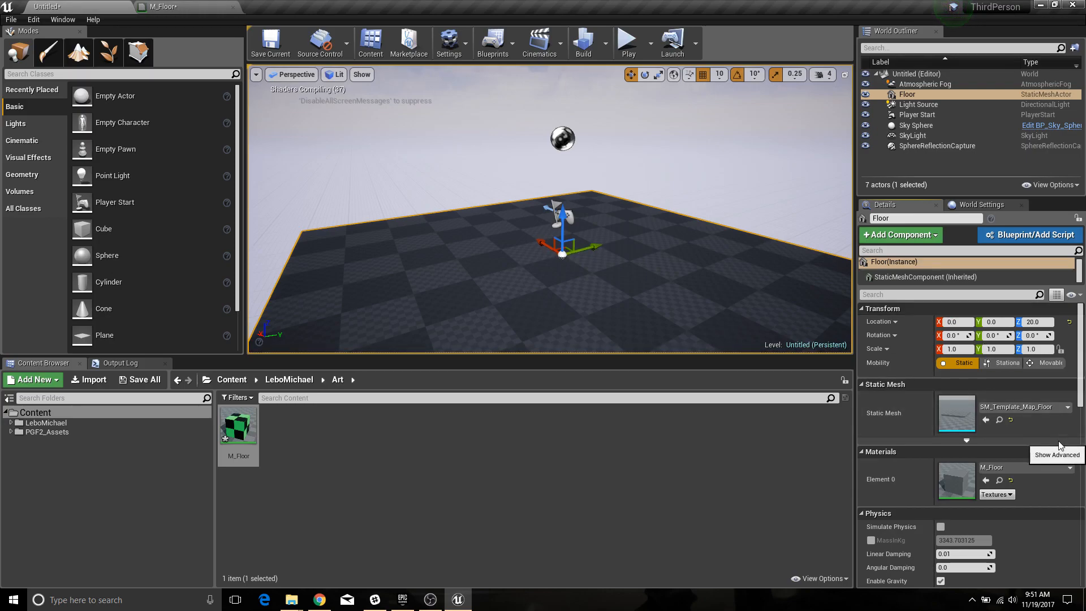
# Fly the viewport camera around to inspect the green-and-black checkered floor
pyautogui.moveTo(529, 277); pyautogui.dragTo(571, 287, button='right')
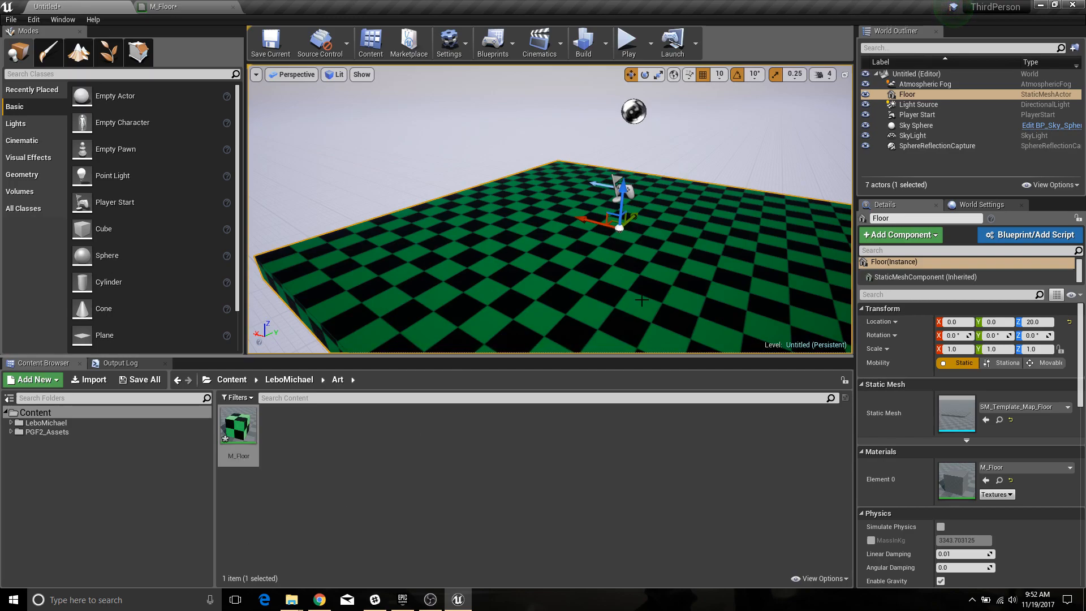
pyautogui.moveTo(641, 300); pyautogui.dragTo(689, 299, button='right')
pyautogui.press('s')
pyautogui.press('w')
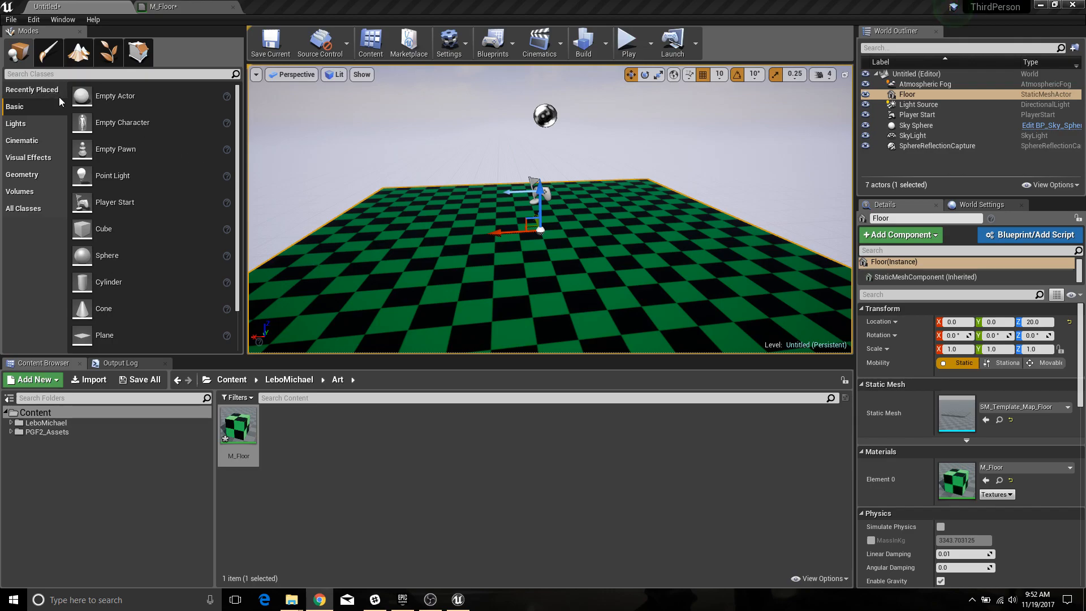
# Create a folder named 'Maps' inside LeboMichael in the Content Browser
pyautogui.click(58, 422)
pyautogui.rightClick(283, 430)
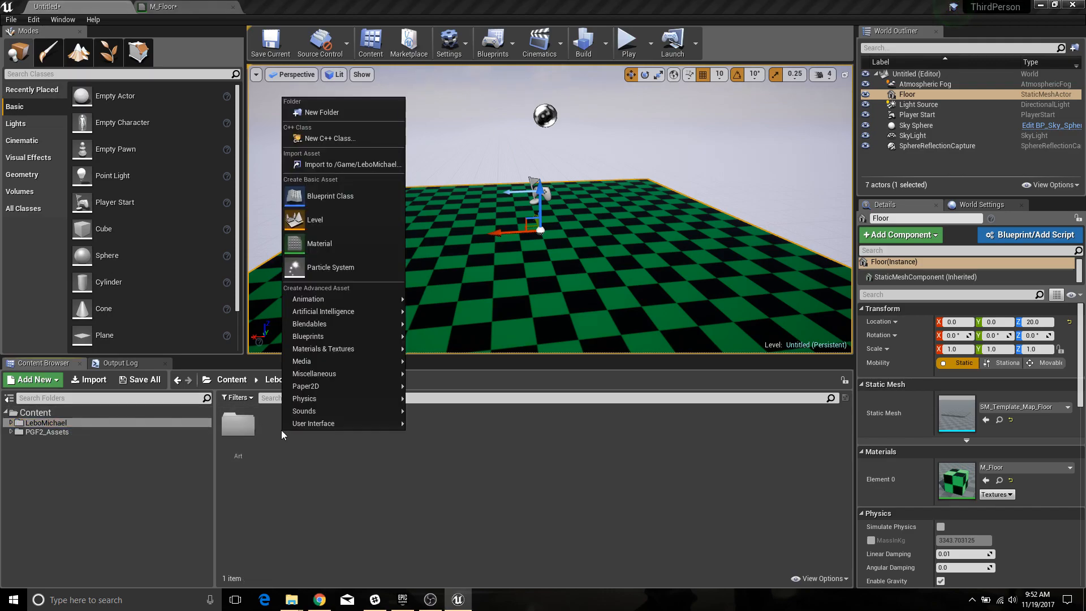
pyautogui.click(319, 114)
pyautogui.write('Maps')
pyautogui.press('Return')
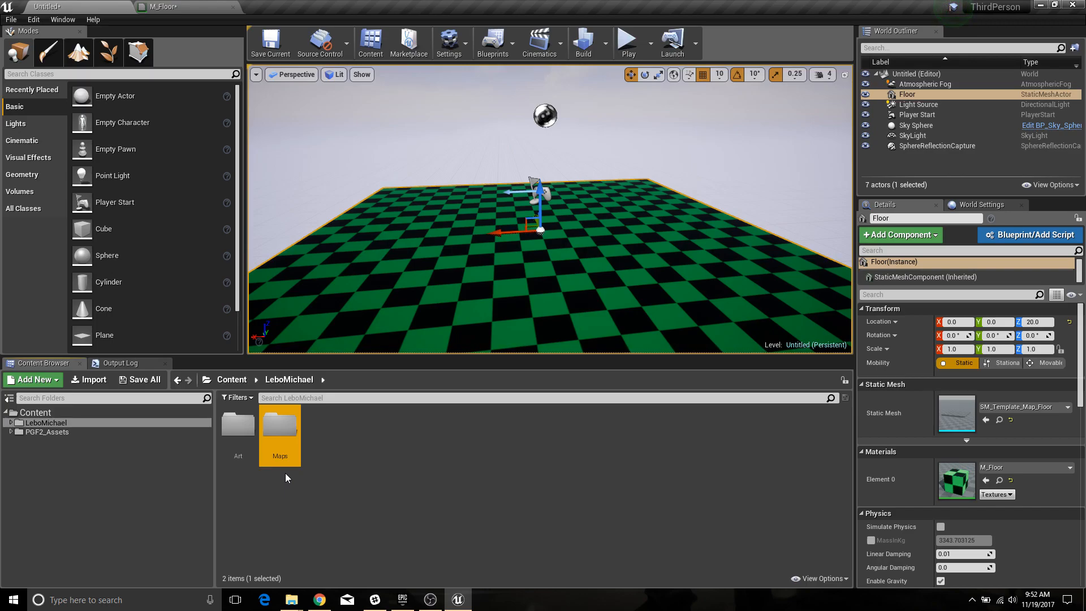
# Save the current level as 'Level1' in the LeboMichael/Maps folder, replacing the NewMap name
pyautogui.click(12, 20)
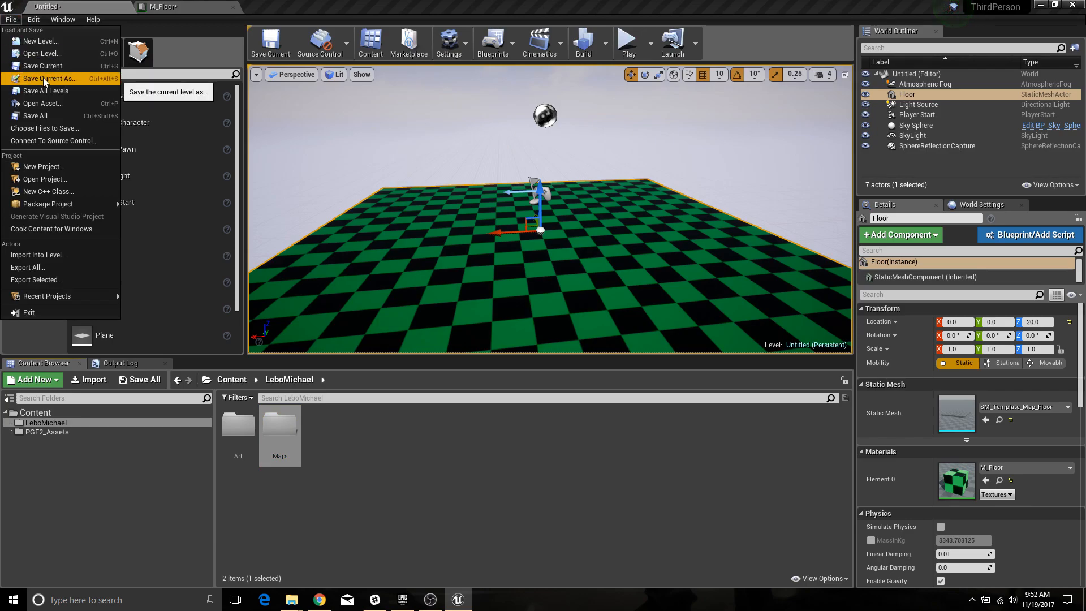
pyautogui.click(62, 19)
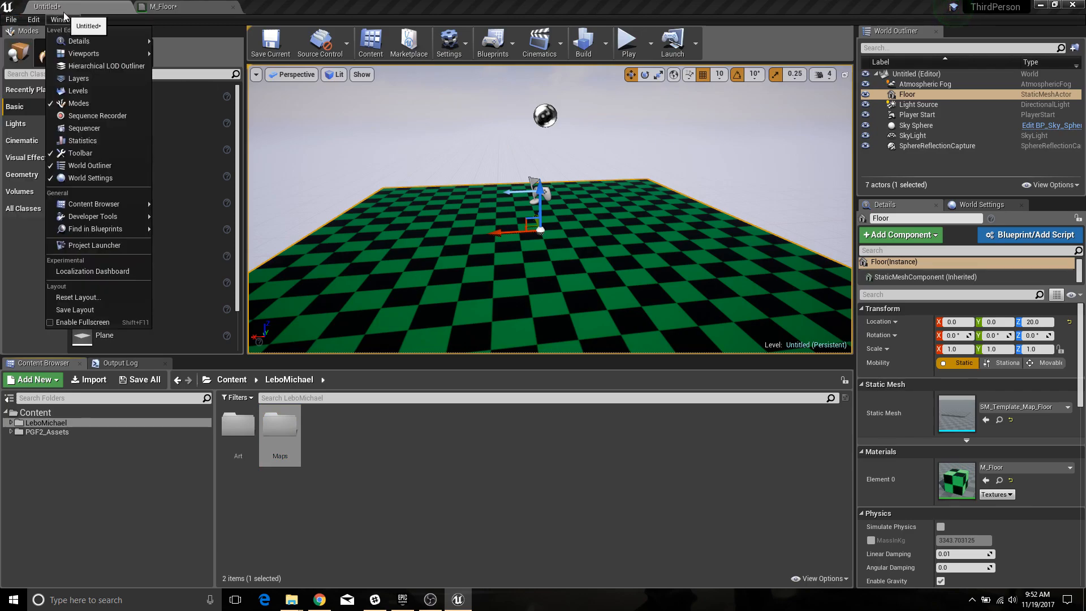
pyautogui.click(11, 20)
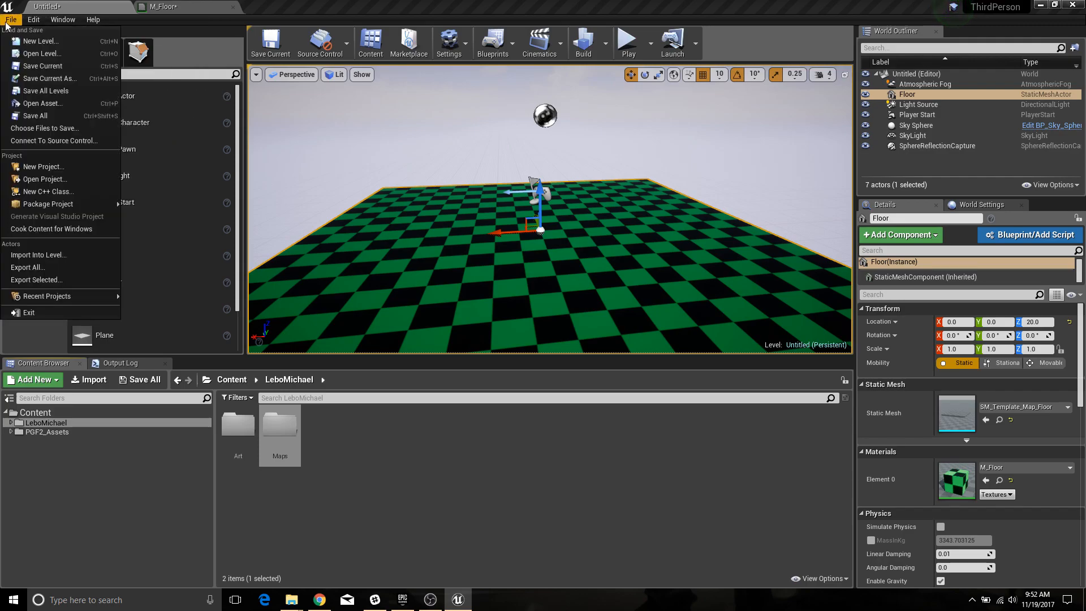
pyautogui.click(42, 79)
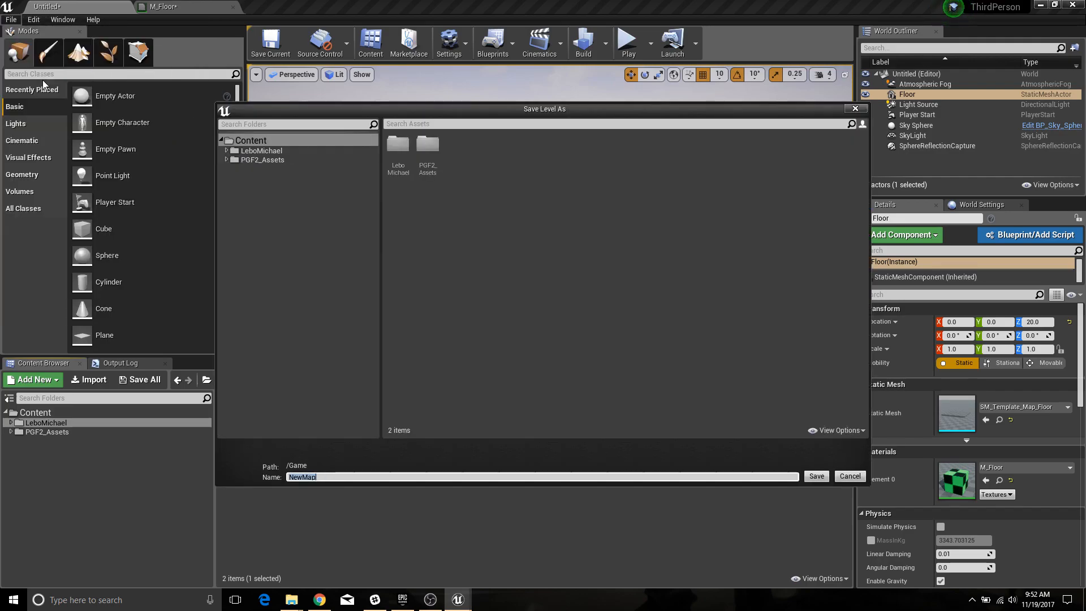
pyautogui.doubleClick(399, 146)
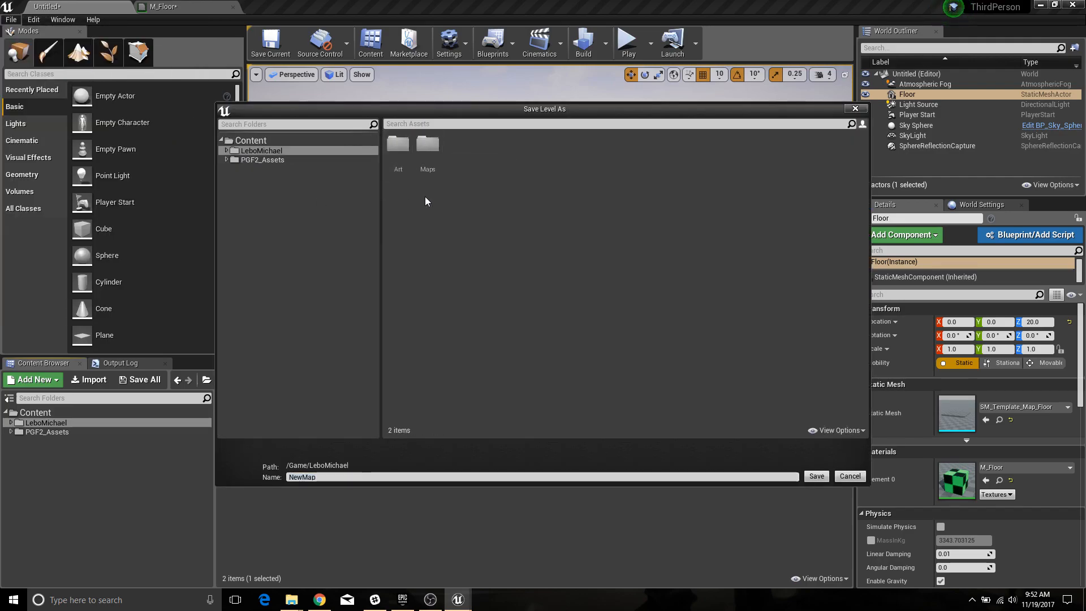
pyautogui.doubleClick(431, 149)
pyautogui.doubleClick(335, 477)
pyautogui.write('Level1')
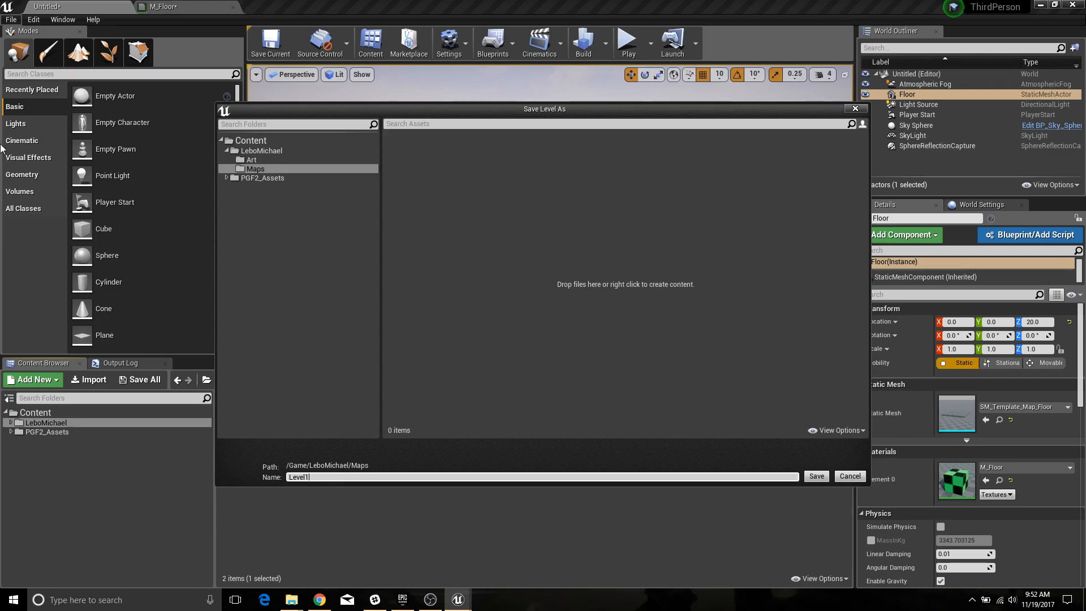
pyautogui.click(815, 477)
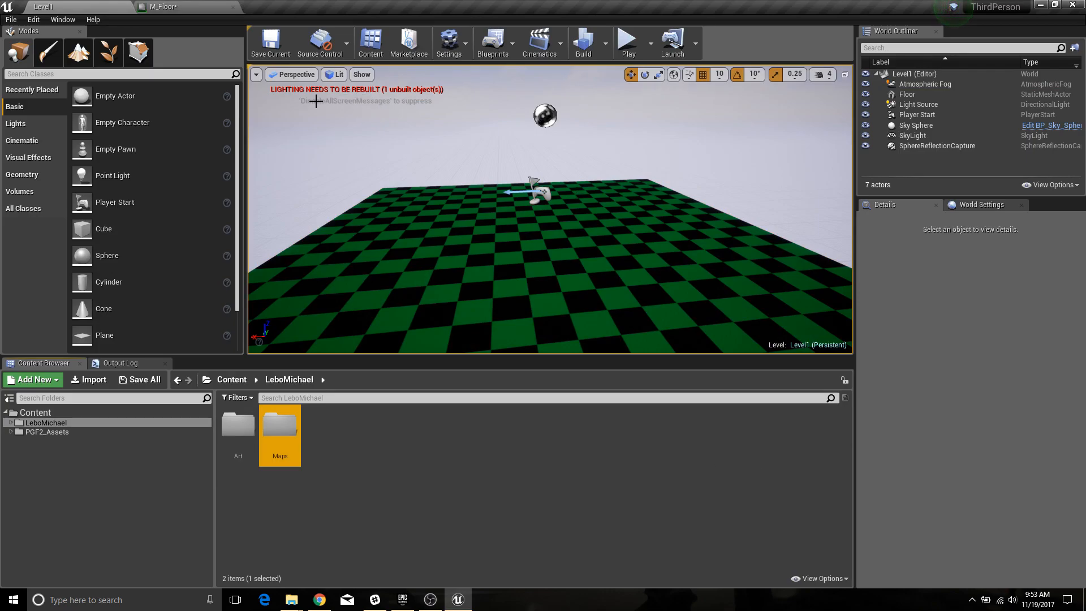
# Set the Floor's Mobility to Stationary, then start Save All for the unsaved content
pyautogui.click(484, 236)
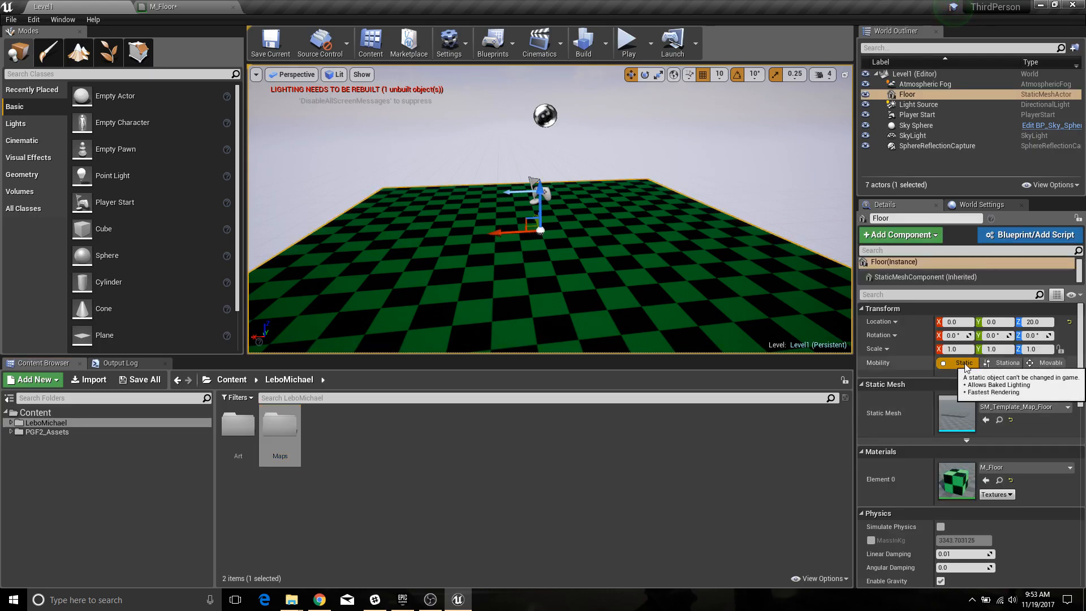
pyautogui.click(1009, 365)
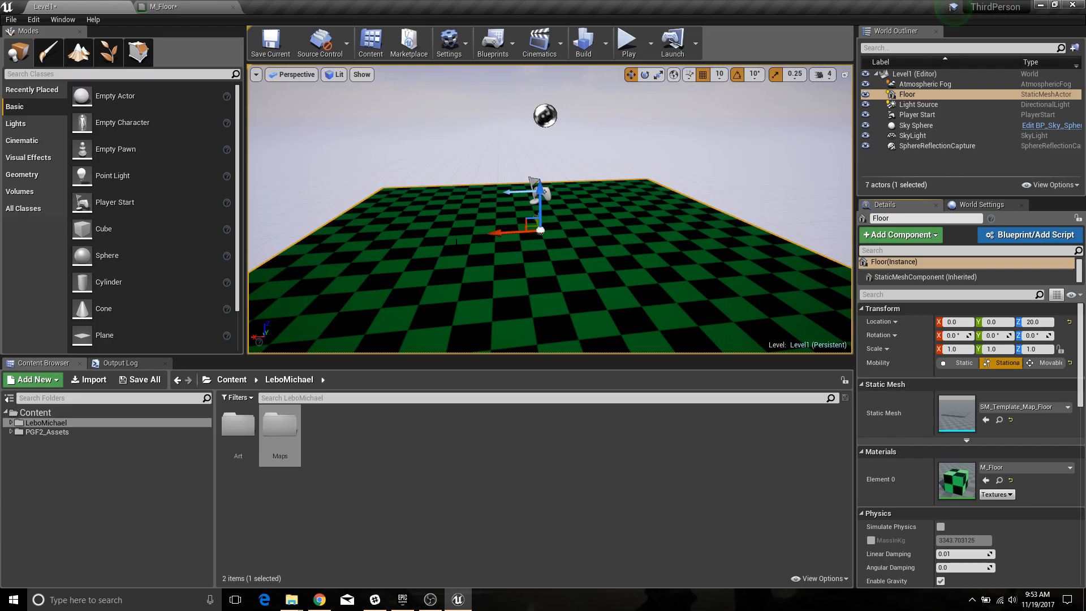
pyautogui.press('s')
pyautogui.press('w')
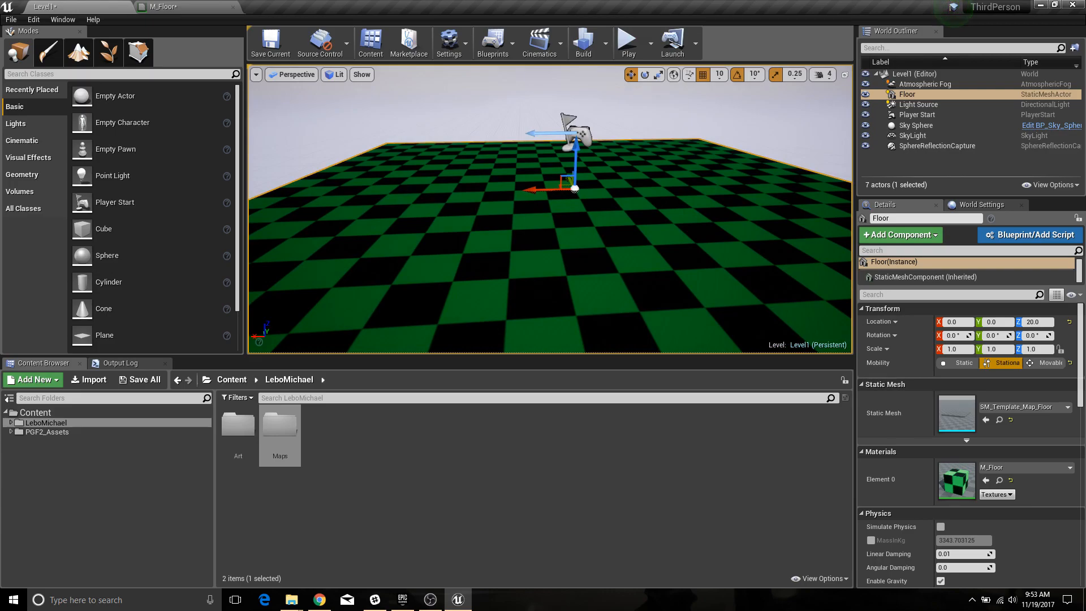
pyautogui.click(139, 380)
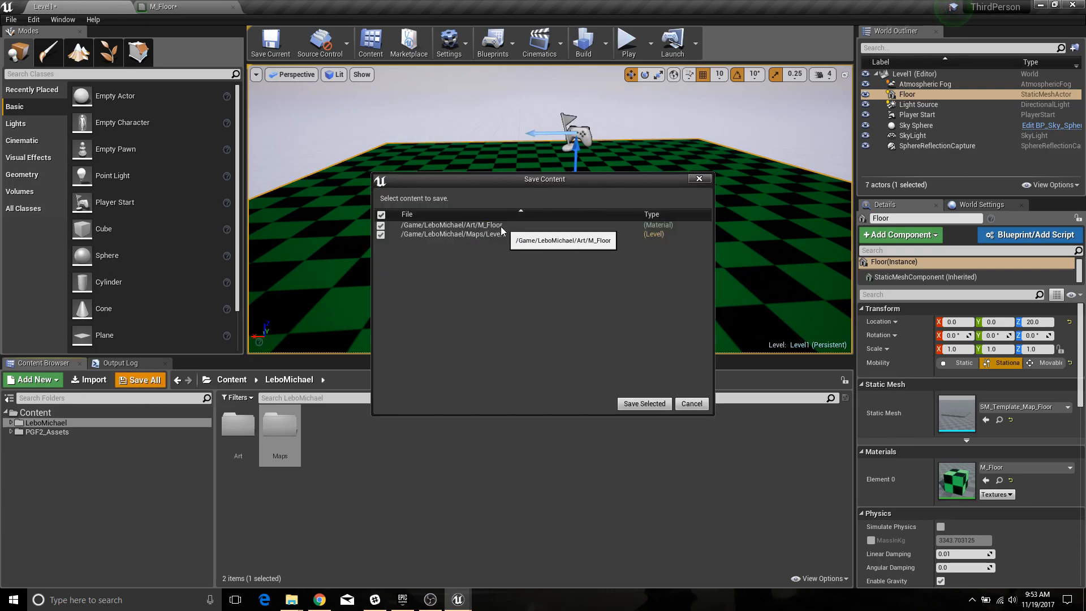
# Save the checked M_Floor material and Level1 level with Save Selected
pyautogui.click(646, 404)
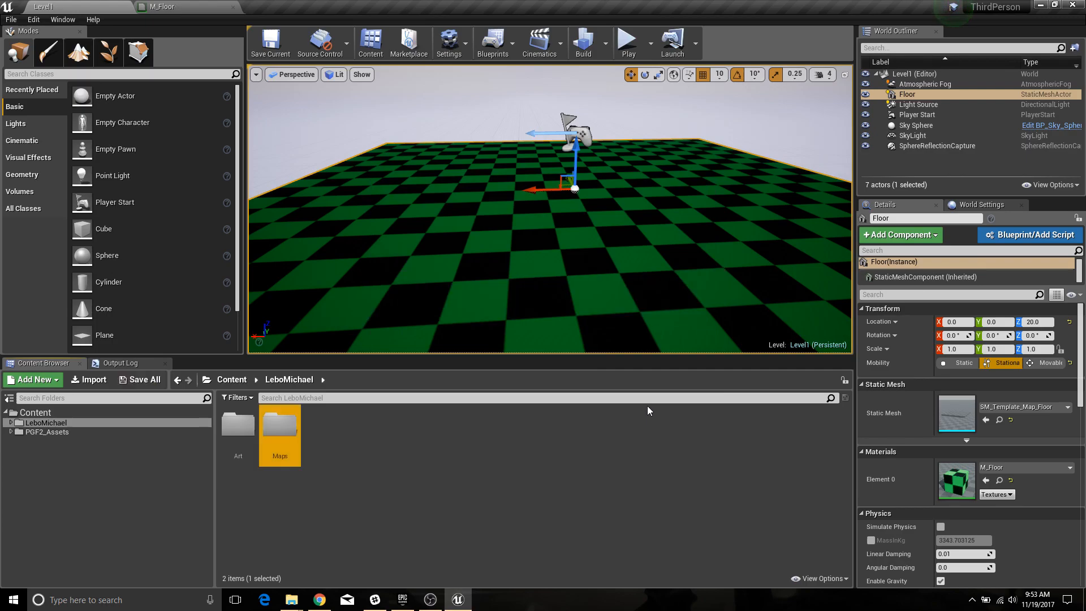